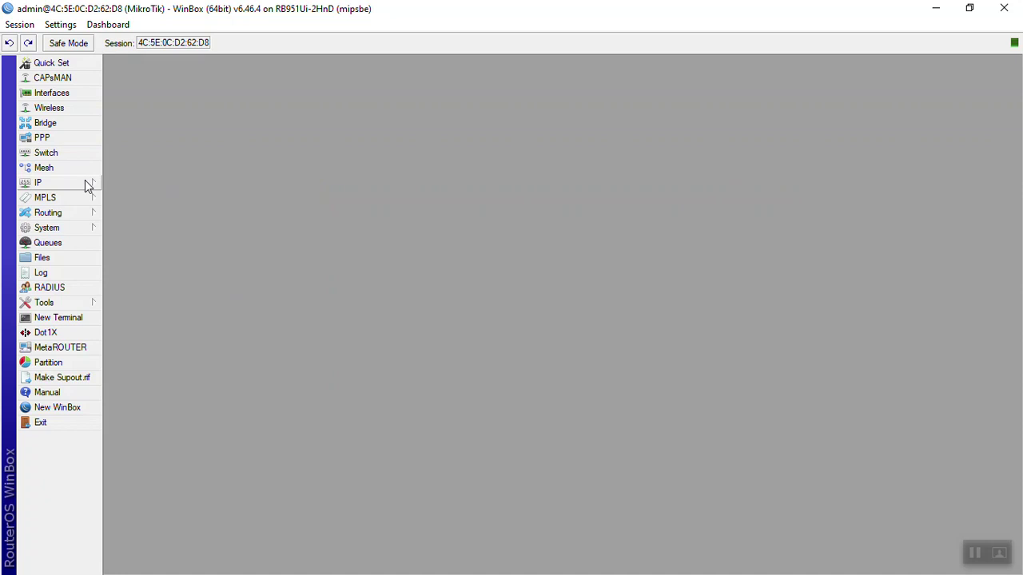
Confirm the user-manager package is installed and check the router's licence details.
{"action": "left_click", "coordinate": [75, 229]}
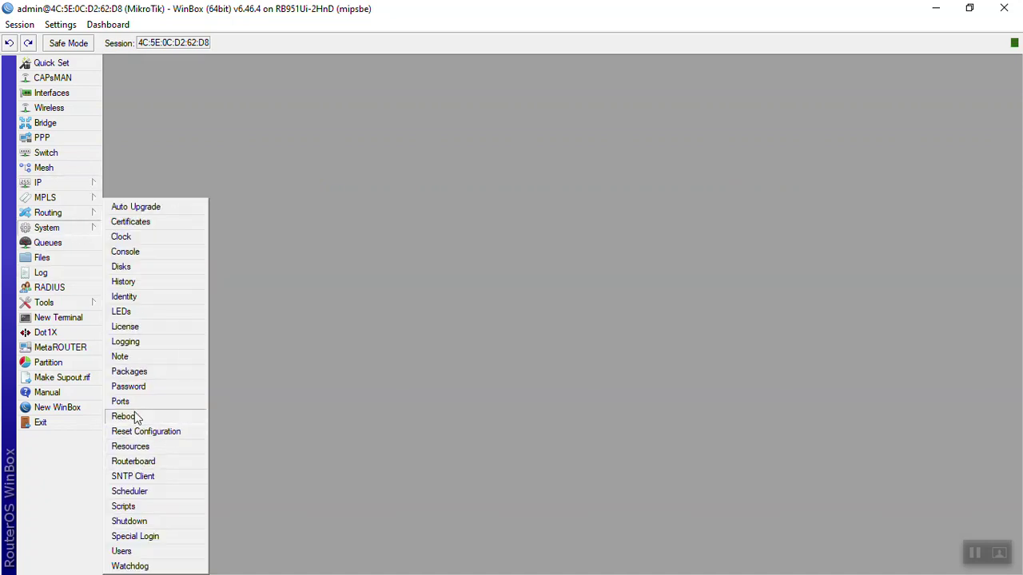
{"action": "left_click", "coordinate": [135, 372]}
{"action": "left_click", "coordinate": [225, 318]}
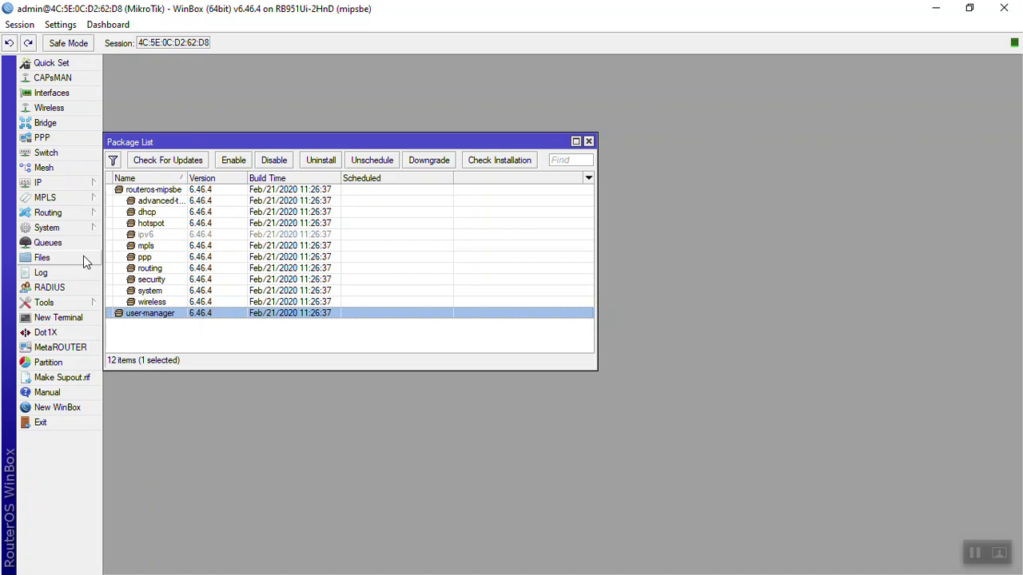
{"action": "left_click", "coordinate": [76, 232]}
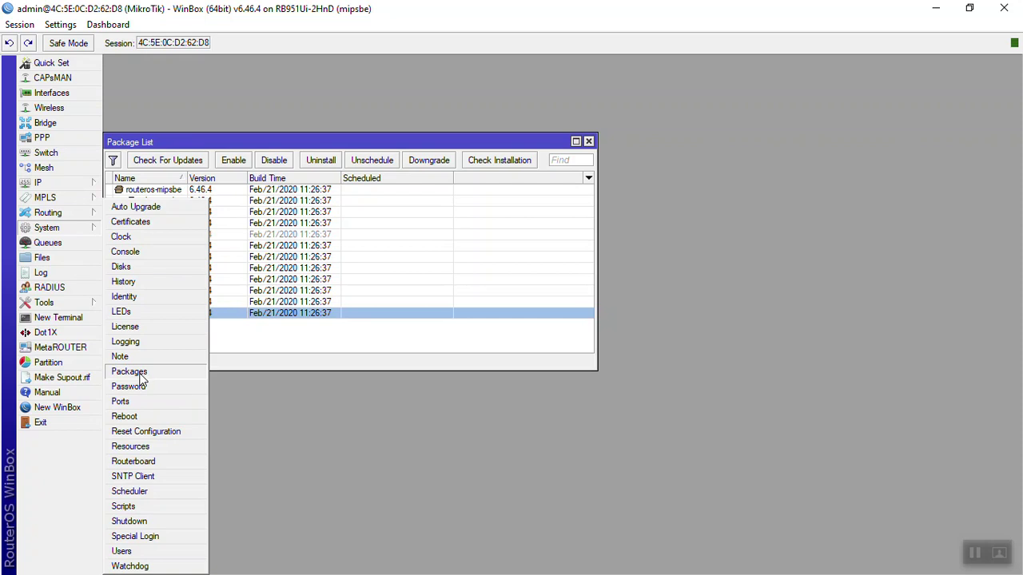
{"action": "left_click", "coordinate": [140, 327]}
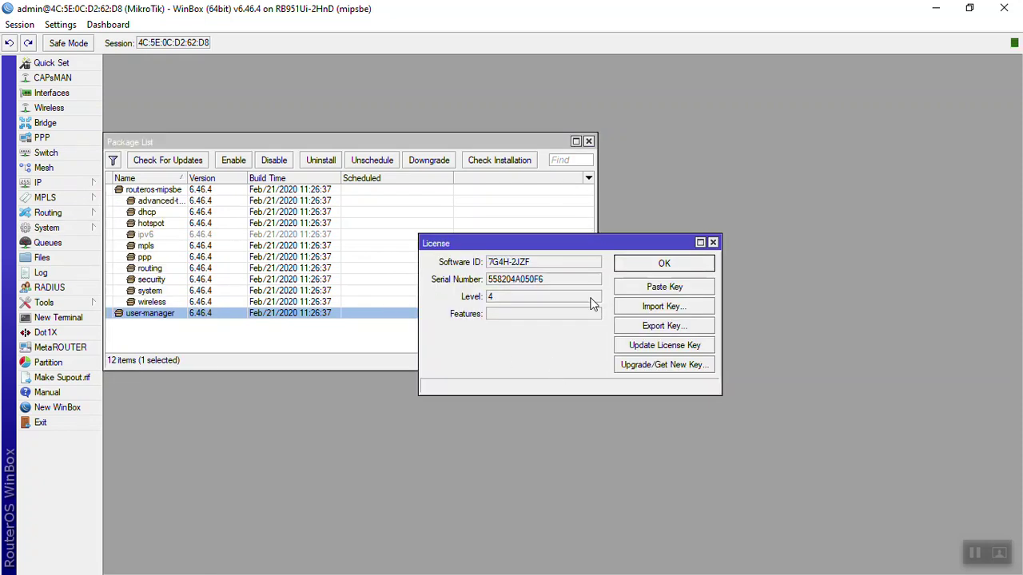
{"action": "left_click", "coordinate": [664, 264]}
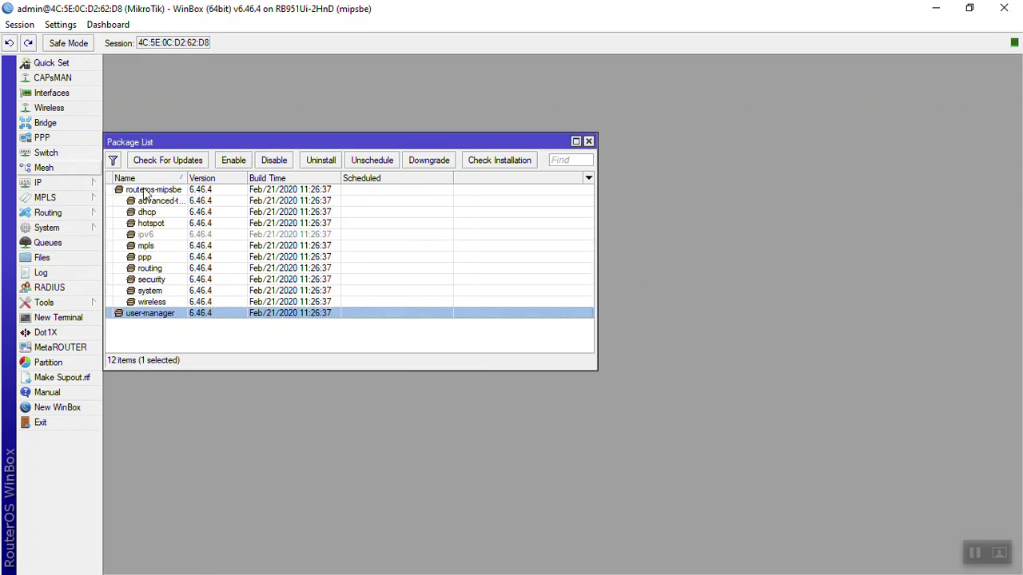
{"action": "left_click", "coordinate": [991, 557]}
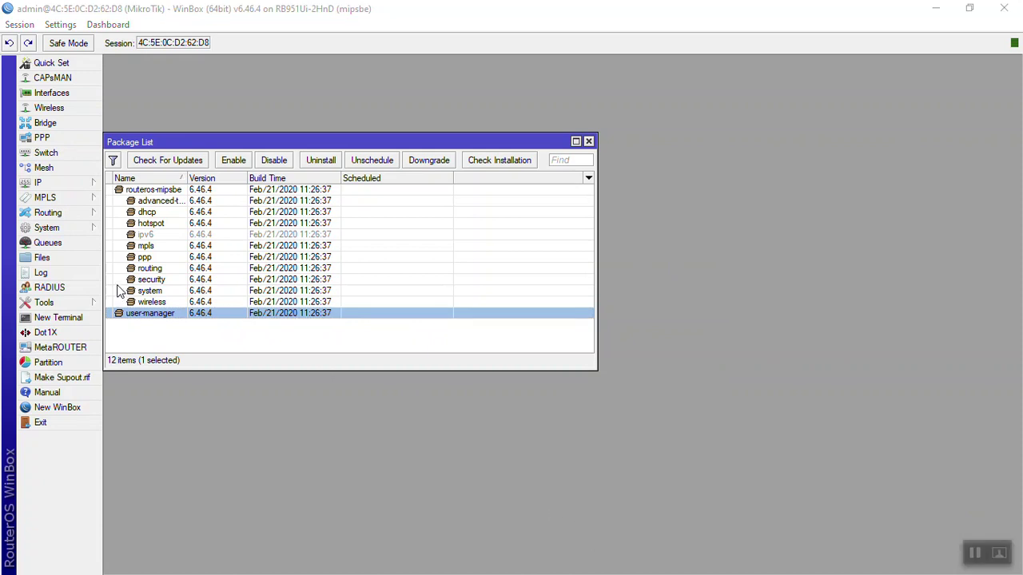
Enable Use RADIUS on hotspot server profile hsprof1 and close all open windows.
{"action": "left_click", "coordinate": [42, 183]}
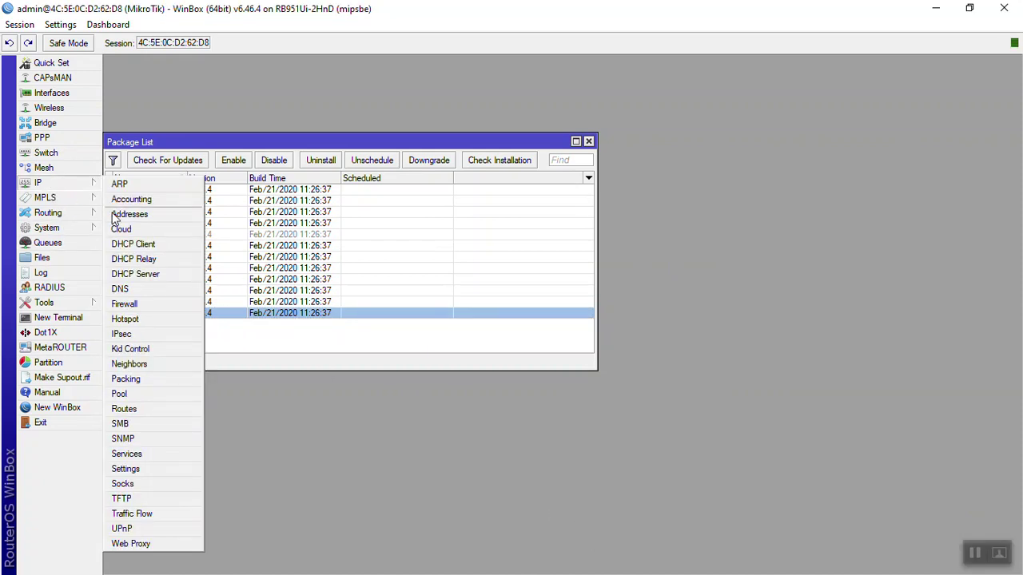
{"action": "left_click", "coordinate": [130, 331]}
{"action": "left_click", "coordinate": [338, 264]}
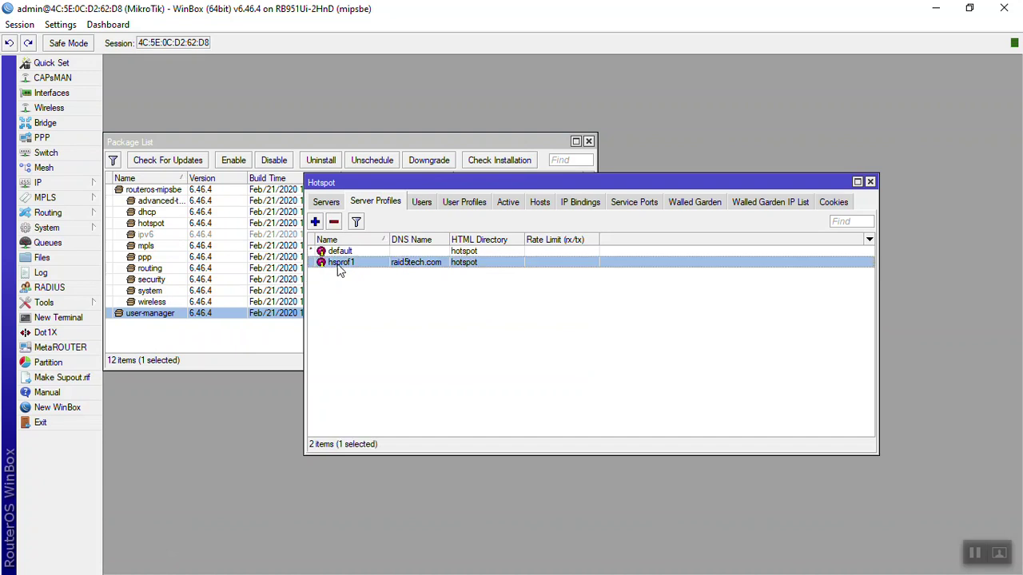
{"action": "double_click", "coordinate": [437, 265]}
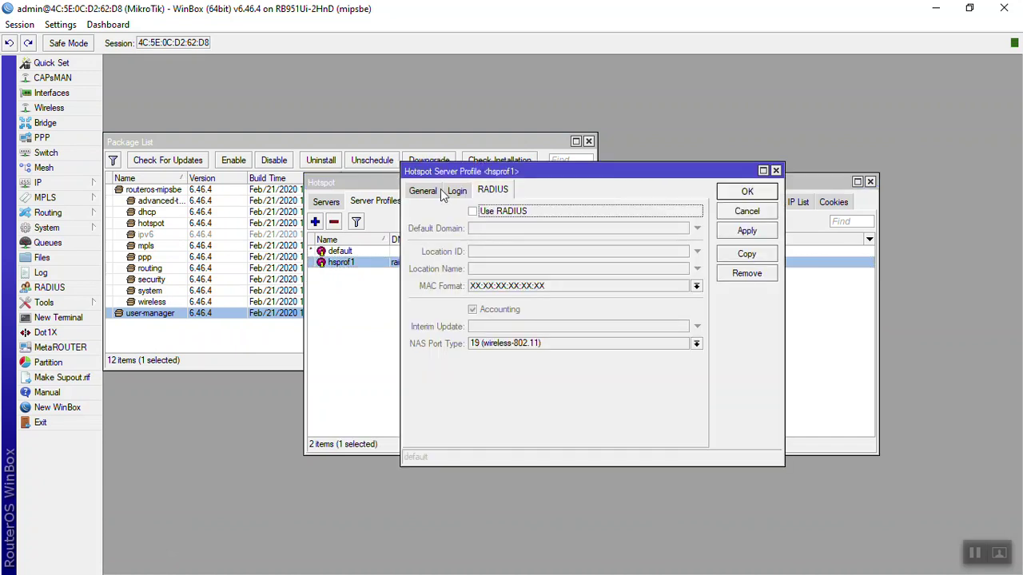
{"action": "left_click", "coordinate": [494, 214]}
{"action": "left_click", "coordinate": [748, 233]}
{"action": "left_click", "coordinate": [736, 197]}
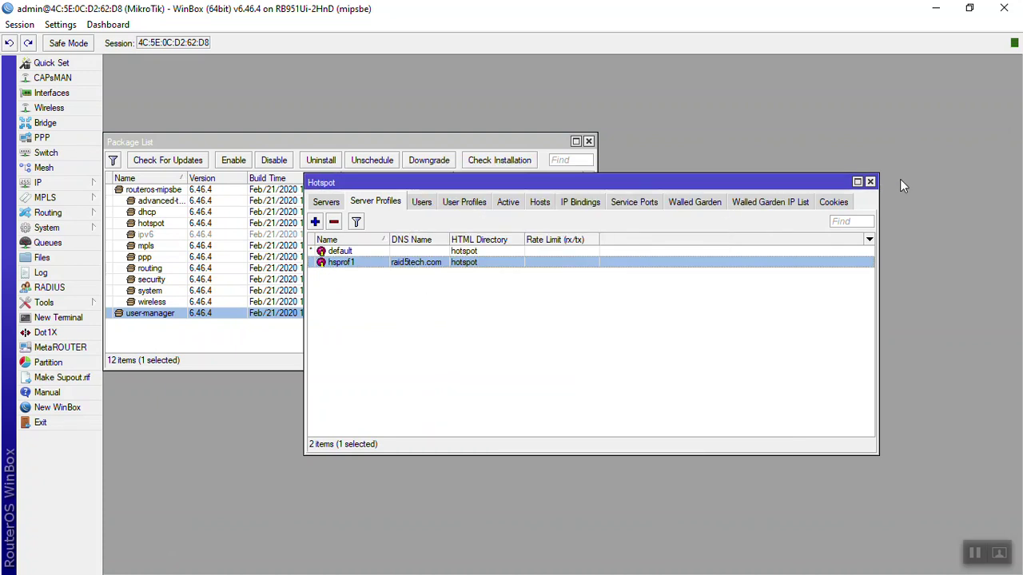
{"action": "left_click", "coordinate": [871, 182]}
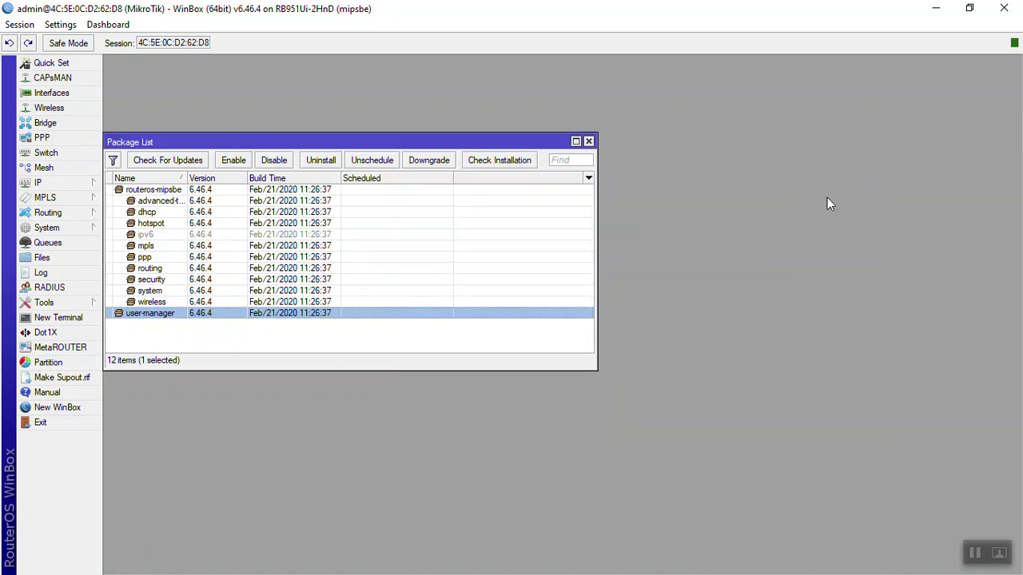
{"action": "left_click", "coordinate": [590, 141]}
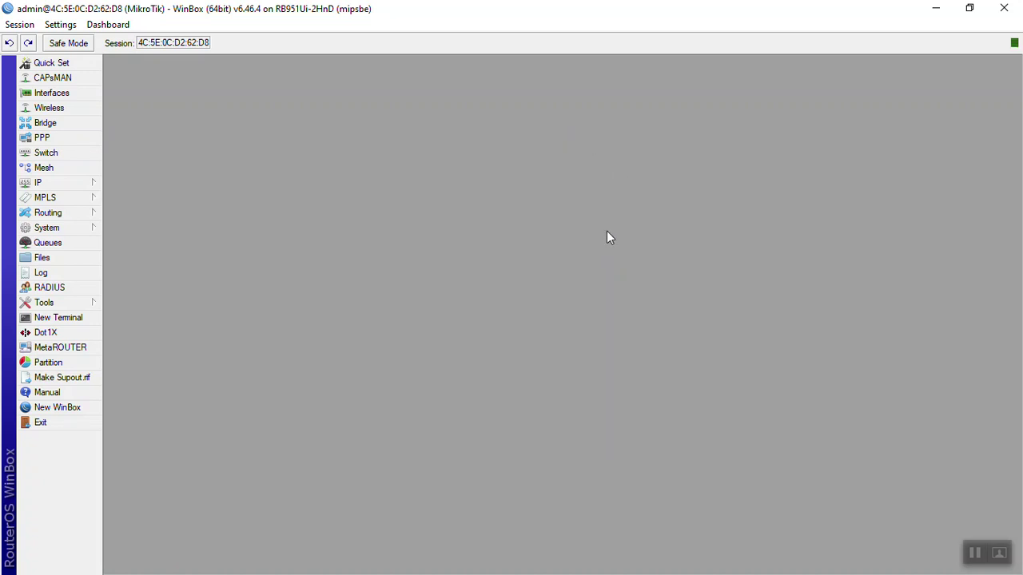
Create a new bridge with STP protocol mode none and name it Loop Back.
{"action": "left_click", "coordinate": [56, 124]}
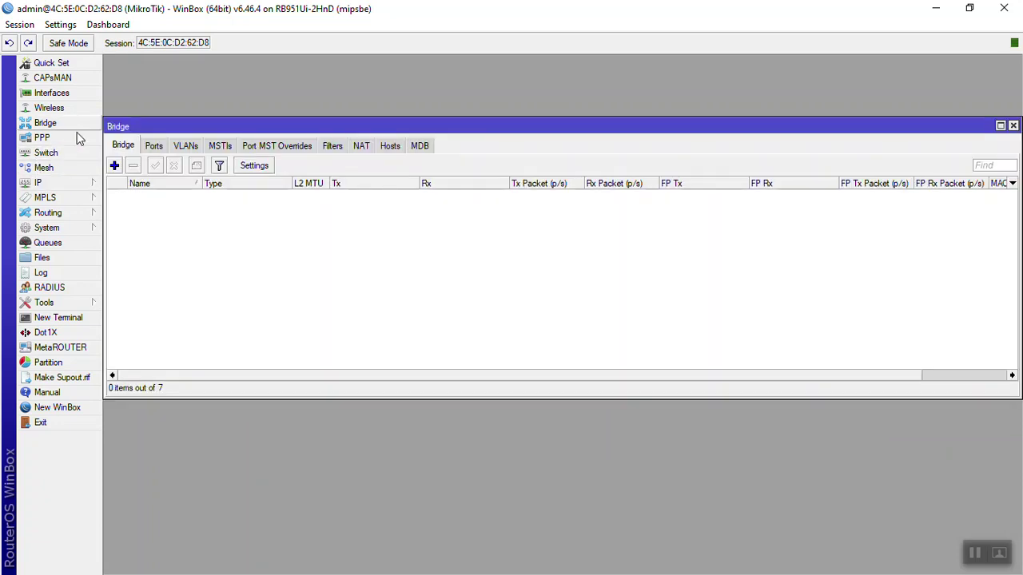
{"action": "left_click", "coordinate": [115, 166]}
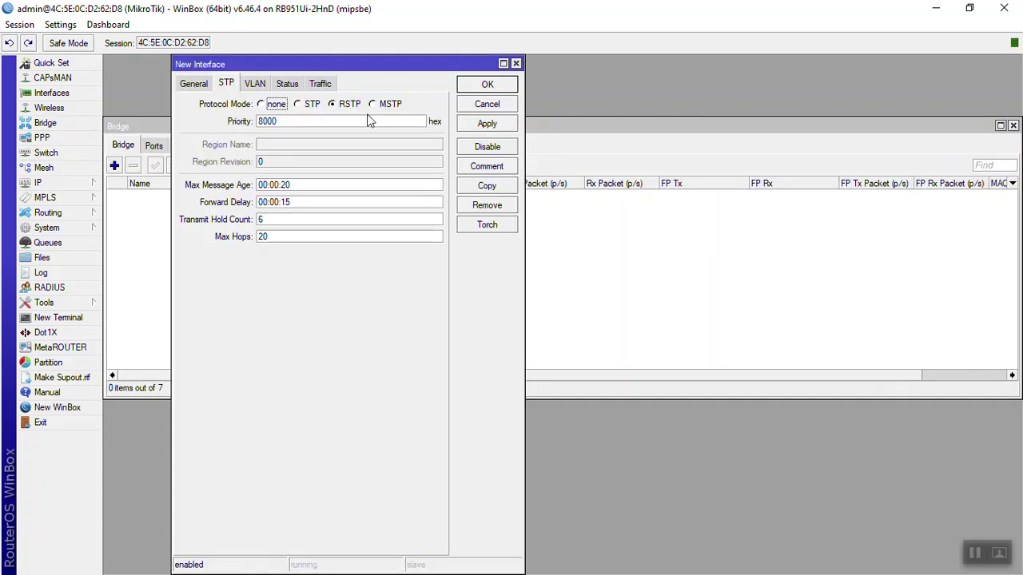
{"action": "left_click", "coordinate": [275, 104]}
{"action": "left_click", "coordinate": [188, 84]}
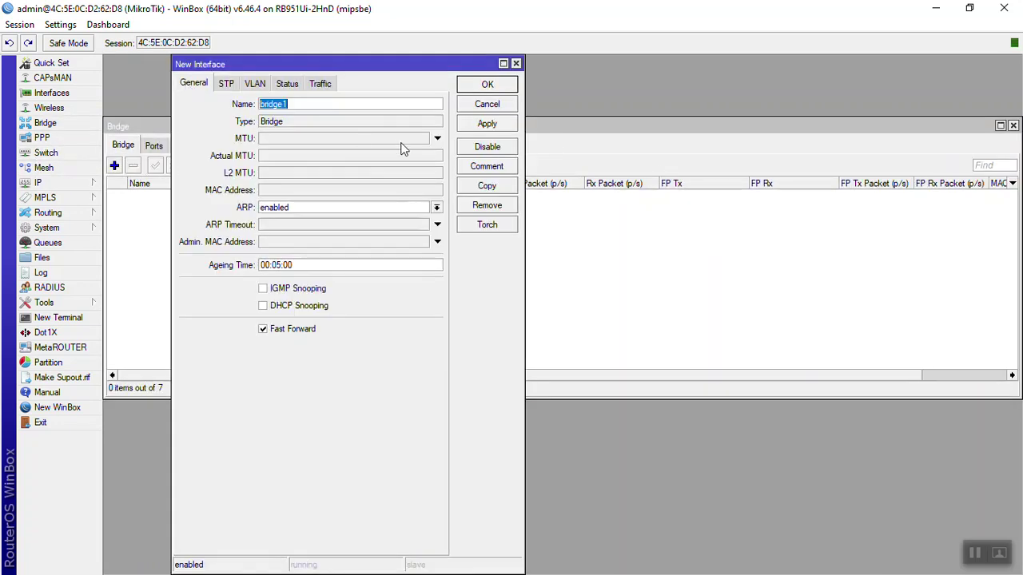
{"action": "left_click", "coordinate": [485, 126]}
{"action": "double_click", "coordinate": [348, 107]}
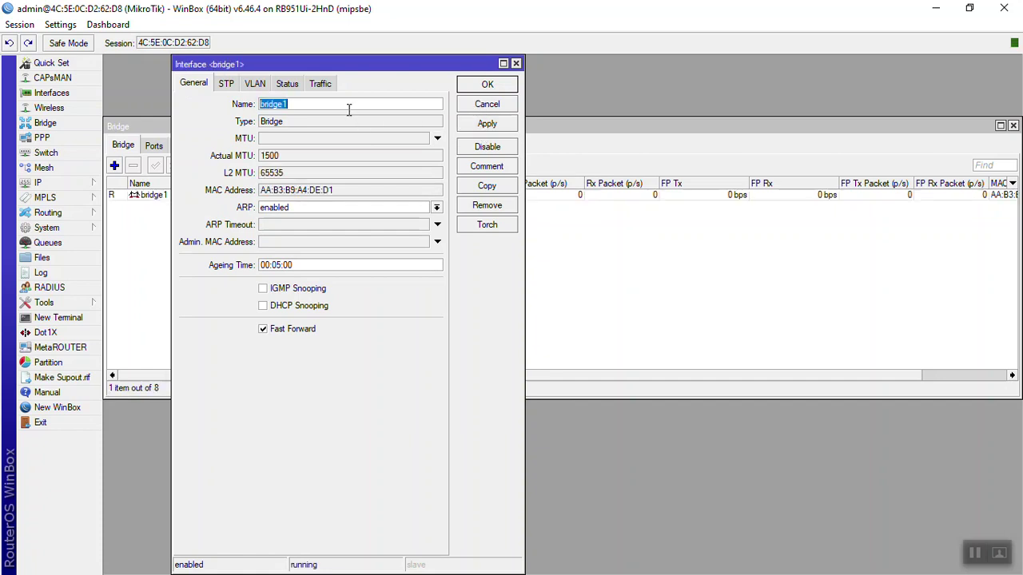
{"action": "type", "text": "Lop"}
{"action": "type", "text": "p Back"}
{"action": "key", "text": "Return"}
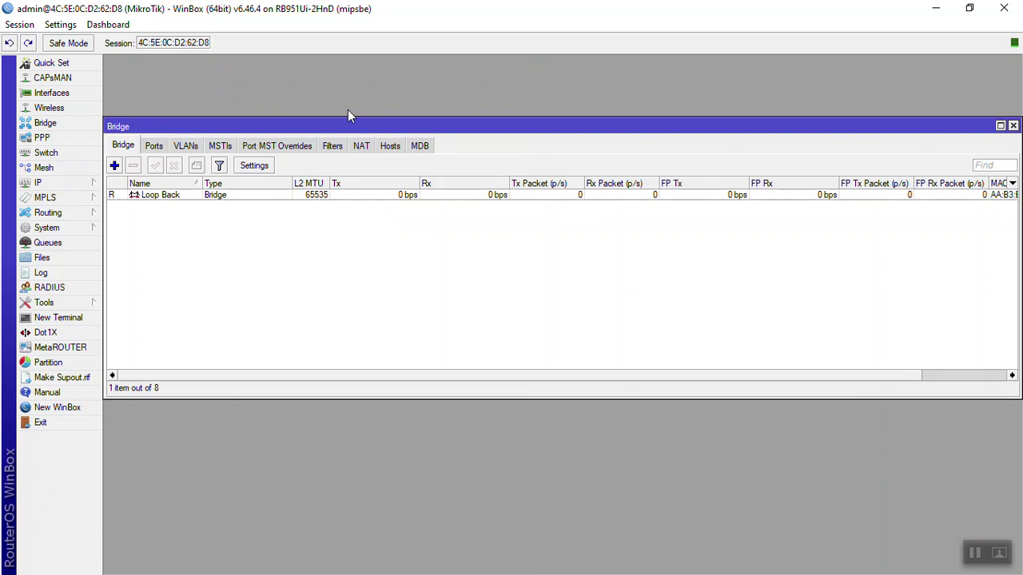
Reassign the 10.10.10.10 address to the Loop Back interface.
{"action": "left_click", "coordinate": [48, 183]}
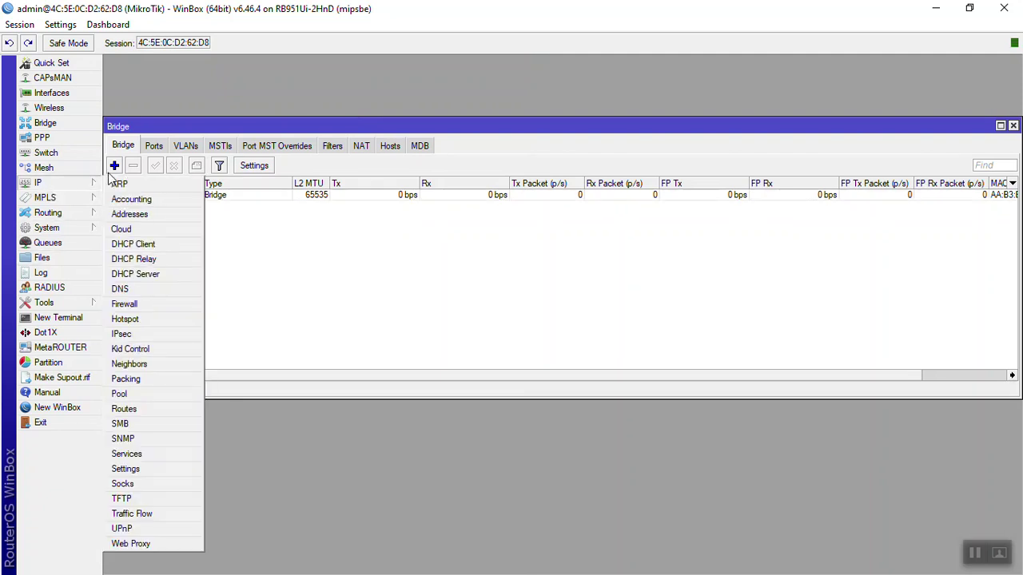
{"action": "left_click", "coordinate": [168, 212]}
{"action": "double_click", "coordinate": [393, 235]}
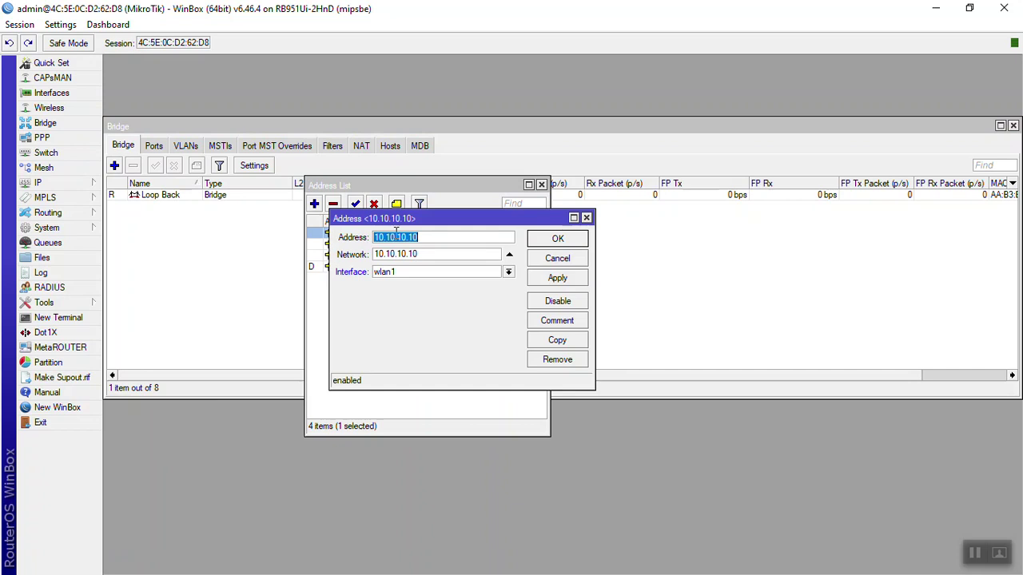
{"action": "left_click", "coordinate": [506, 272]}
{"action": "left_click", "coordinate": [505, 278]}
{"action": "left_click", "coordinate": [505, 278]}
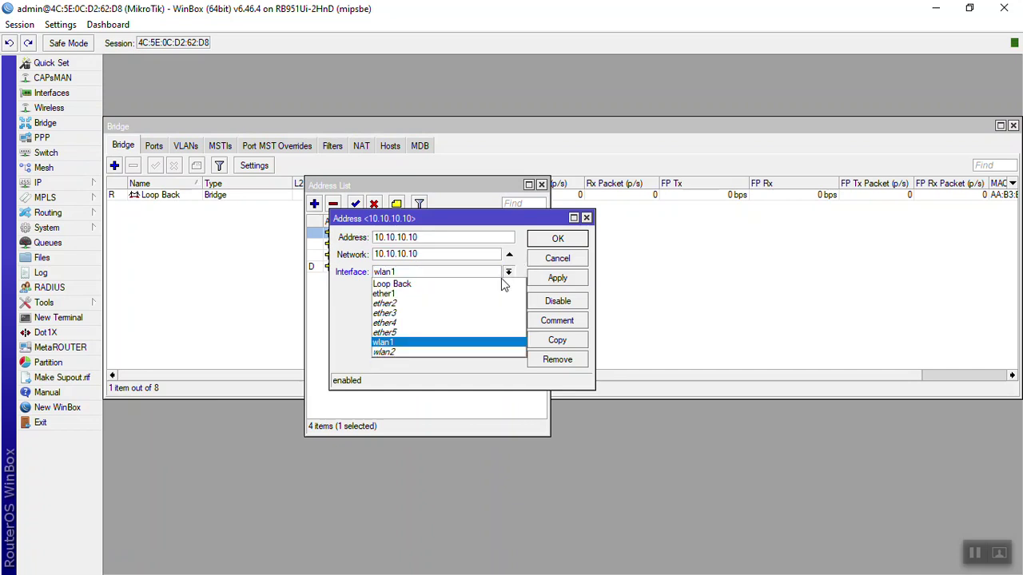
{"action": "left_click", "coordinate": [503, 285]}
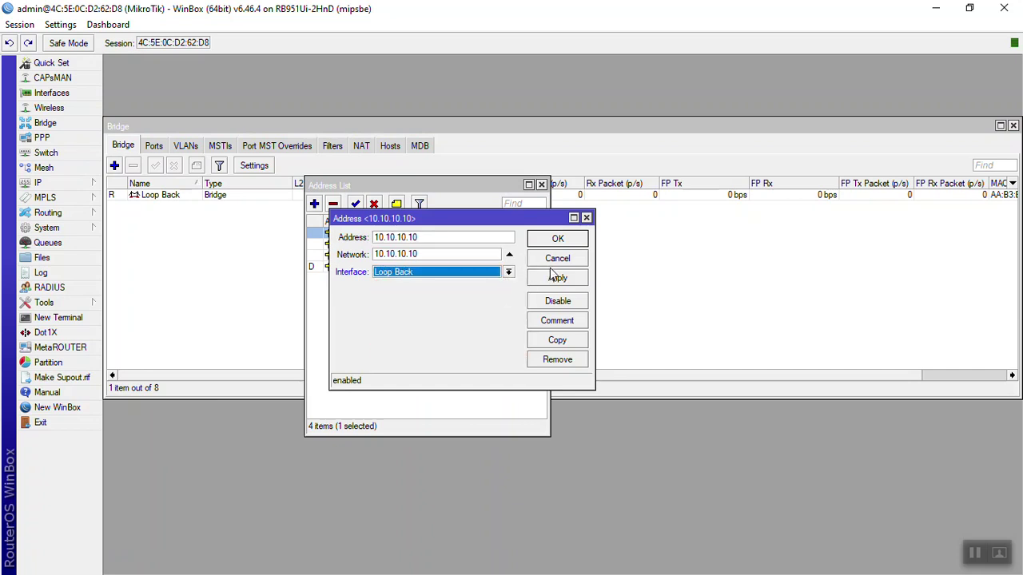
{"action": "left_click", "coordinate": [434, 238]}
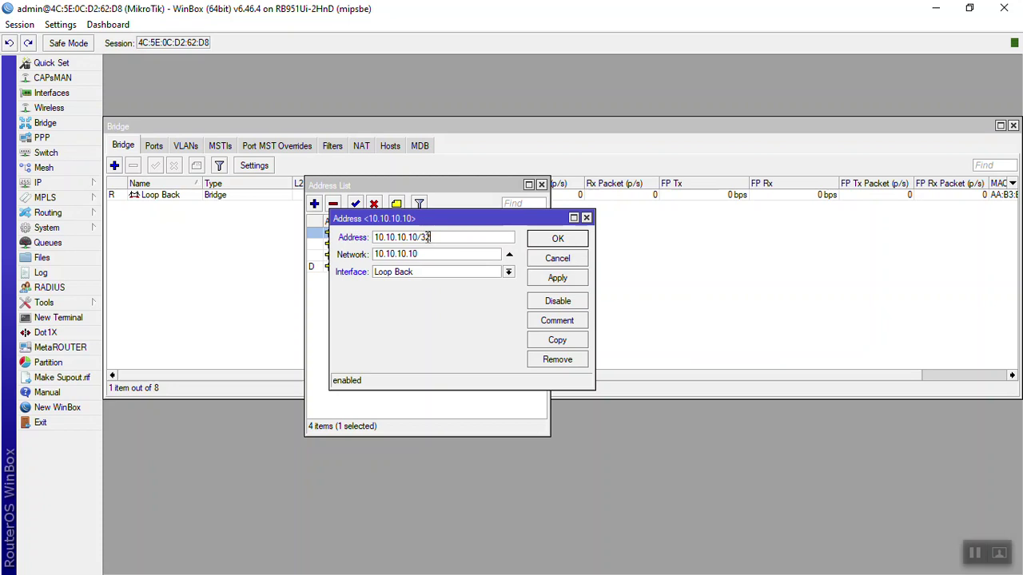
{"action": "key", "text": "Return"}
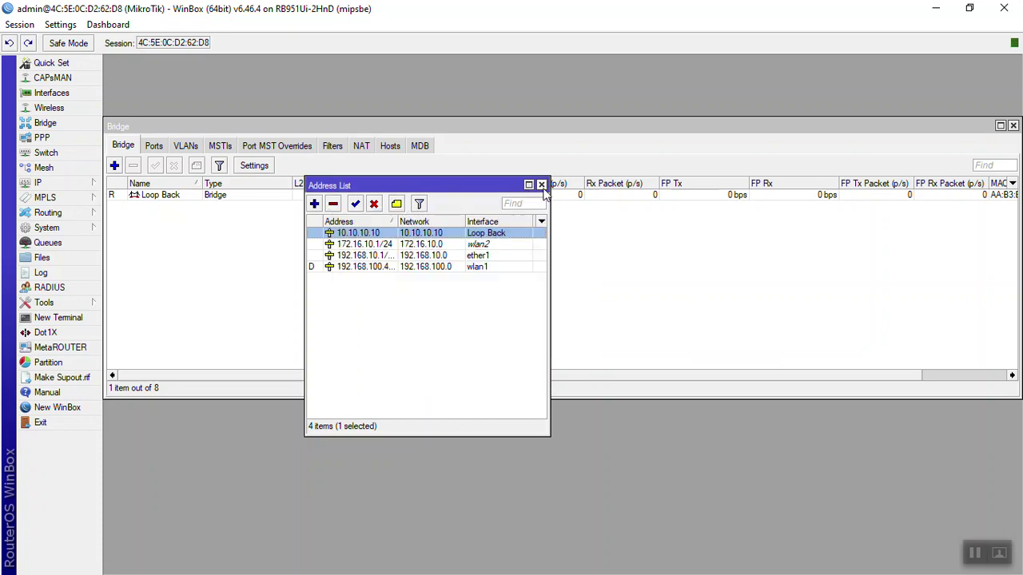
{"action": "left_click", "coordinate": [541, 184]}
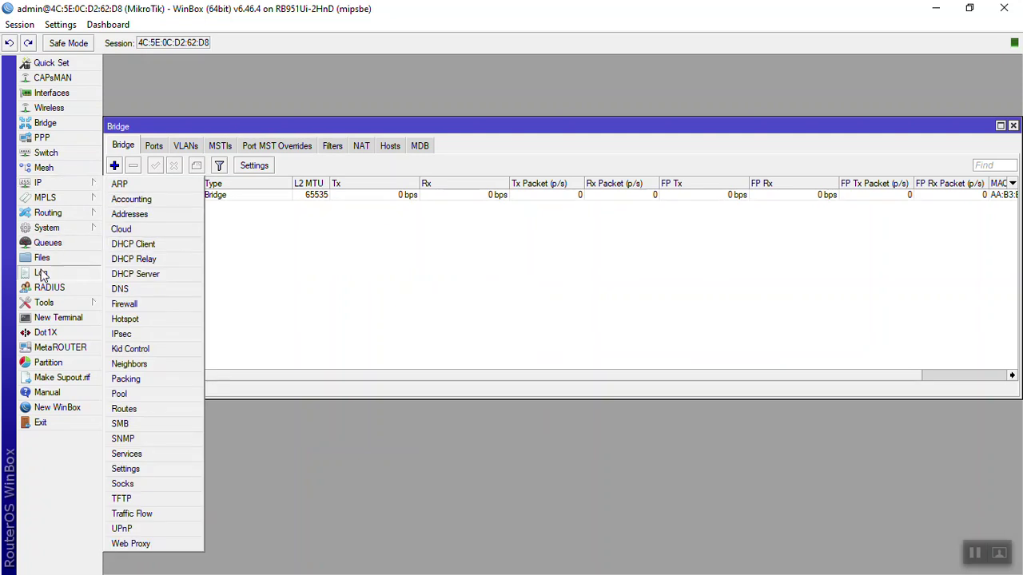
Add a hotspot RADIUS server at 10.10.10.10 with its shared secret filled in.
{"action": "mouse_move", "coordinate": [62, 305]}
{"action": "left_click", "coordinate": [56, 287]}
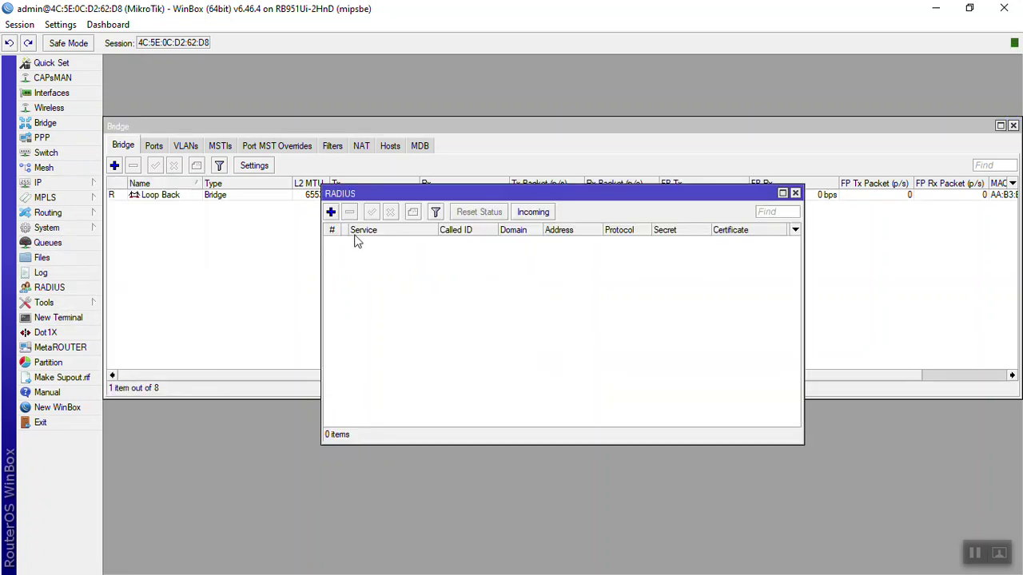
{"action": "left_click", "coordinate": [526, 213]}
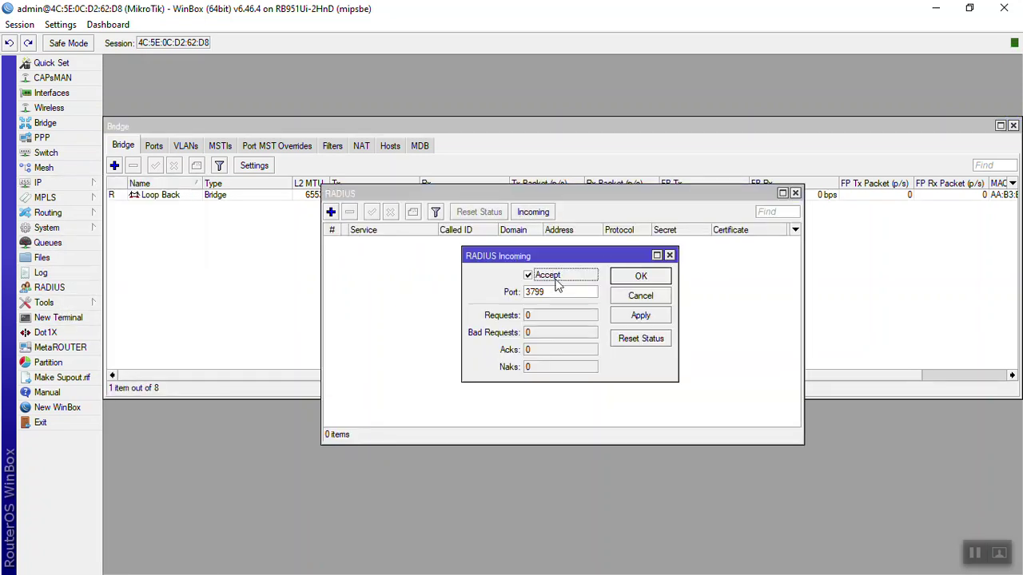
{"action": "left_click", "coordinate": [641, 277]}
{"action": "left_click", "coordinate": [331, 212]}
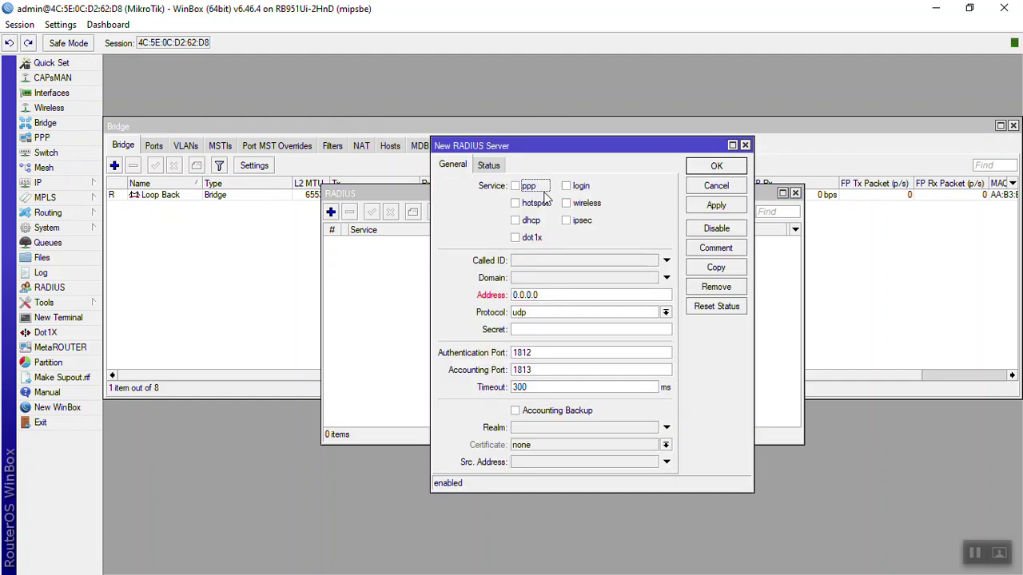
{"action": "left_click", "coordinate": [533, 207]}
{"action": "left_click", "coordinate": [537, 295]}
{"action": "type", "text": "10.10.10.10"}
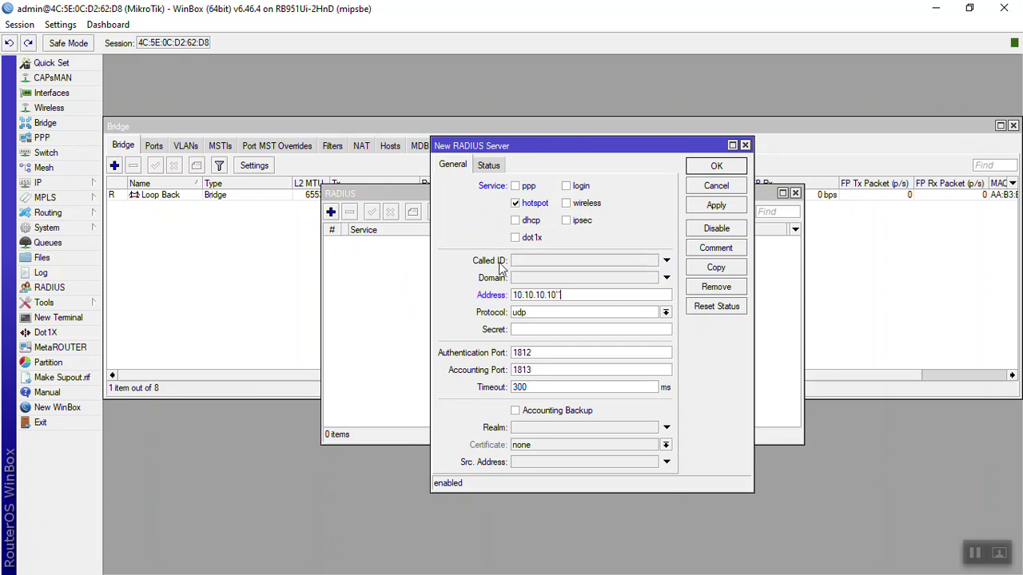
{"action": "key", "text": "Tab"}
{"action": "key", "text": "Tab"}
{"action": "left_click", "coordinate": [714, 209]}
{"action": "left_click", "coordinate": [715, 167]}
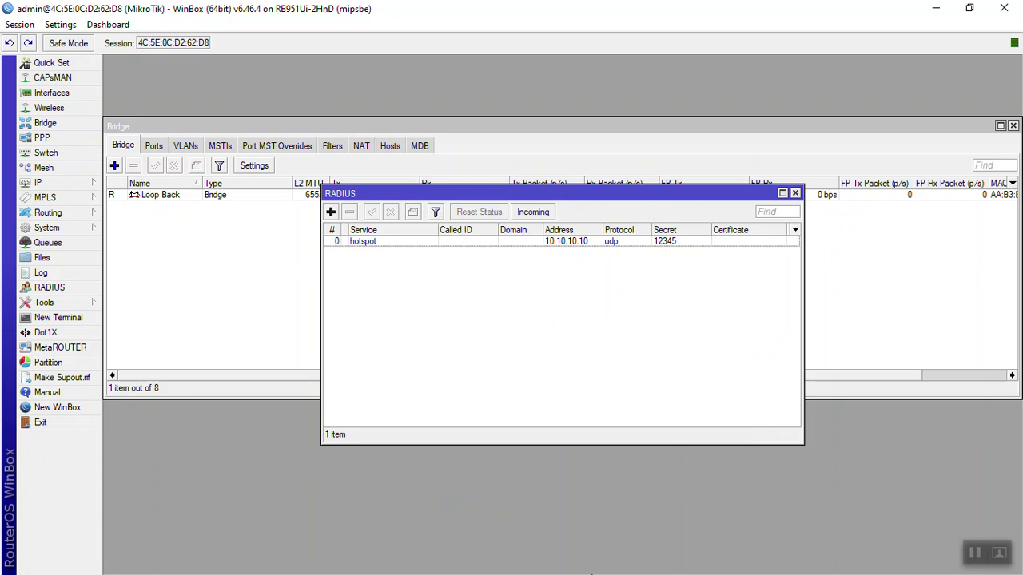
Load 10.10.10.10/userman in a new browser tab to reach the User Manager login.
{"action": "key", "text": "alt+Tab"}
{"action": "key", "text": "Tab"}
{"action": "key", "text": "Tab"}
{"action": "key", "text": "Tab"}
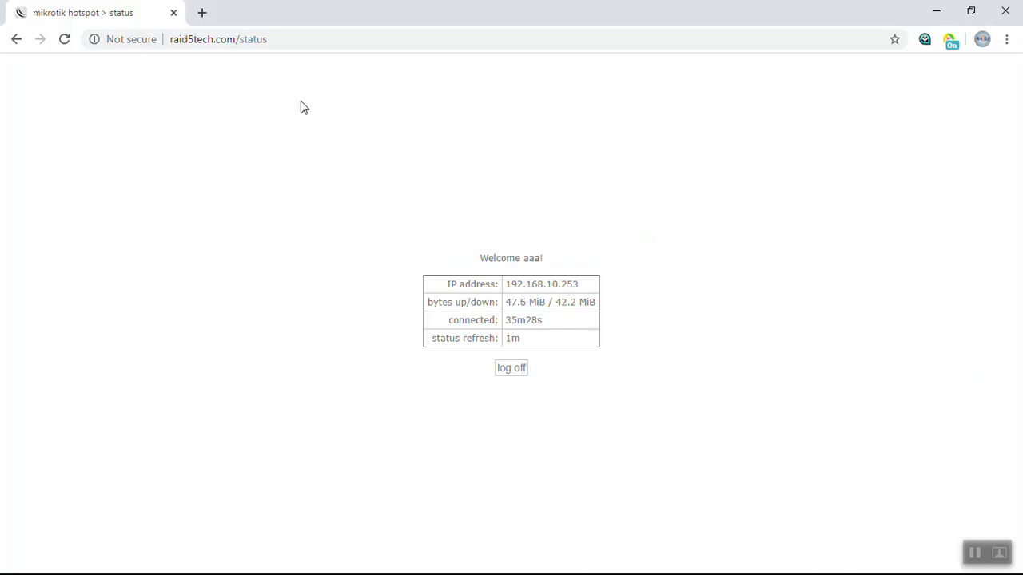
{"action": "double_click", "coordinate": [204, 14]}
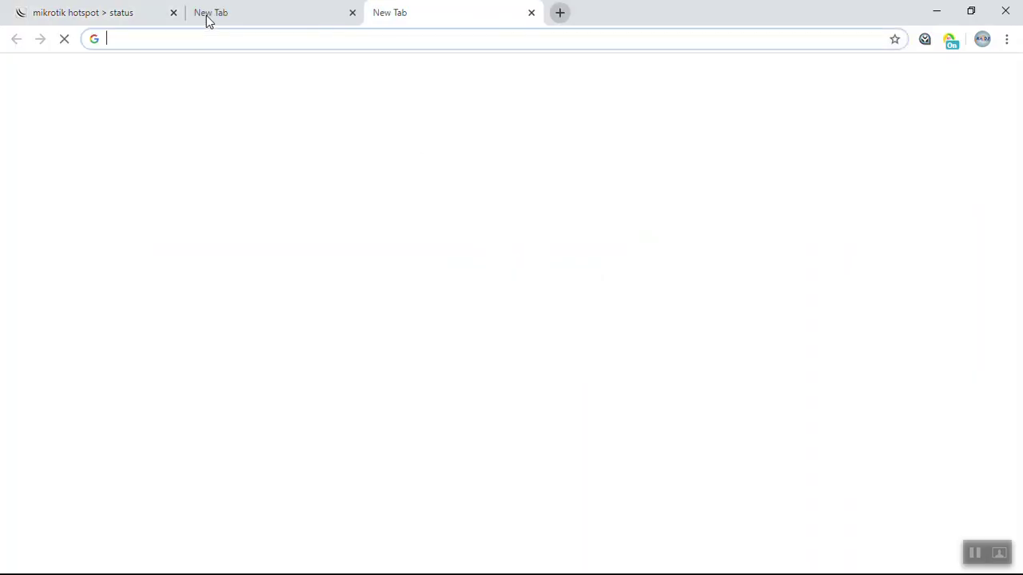
{"action": "type", "text": "10.10.10.1"}
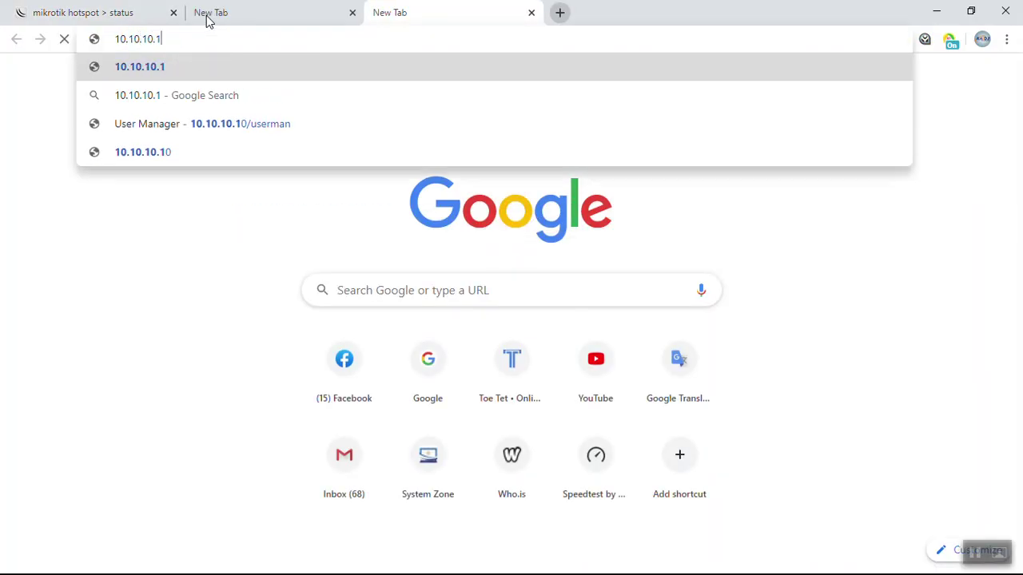
{"action": "type", "text": "0/"}
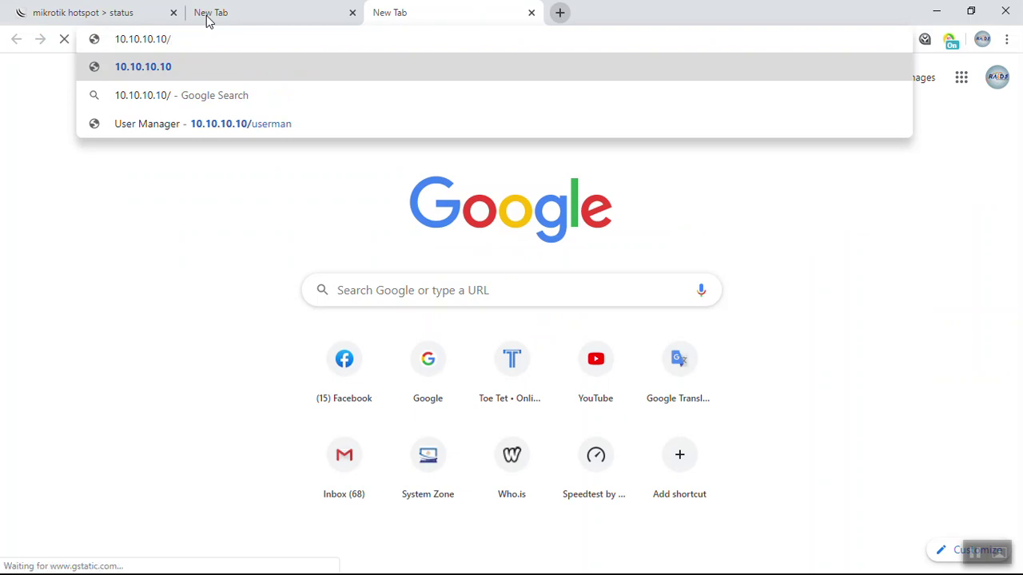
{"action": "type", "text": "userman"}
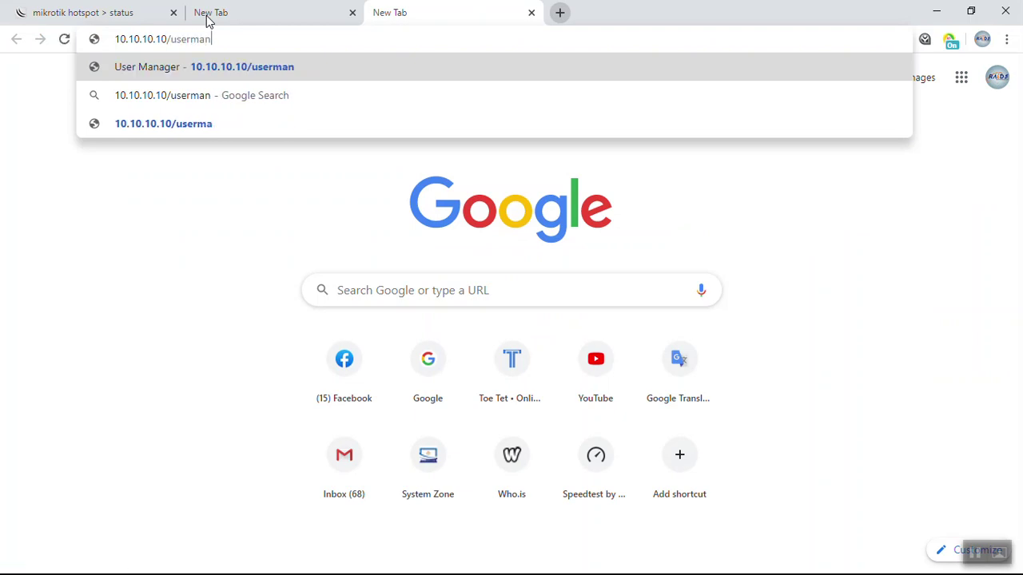
{"action": "key", "text": "Return"}
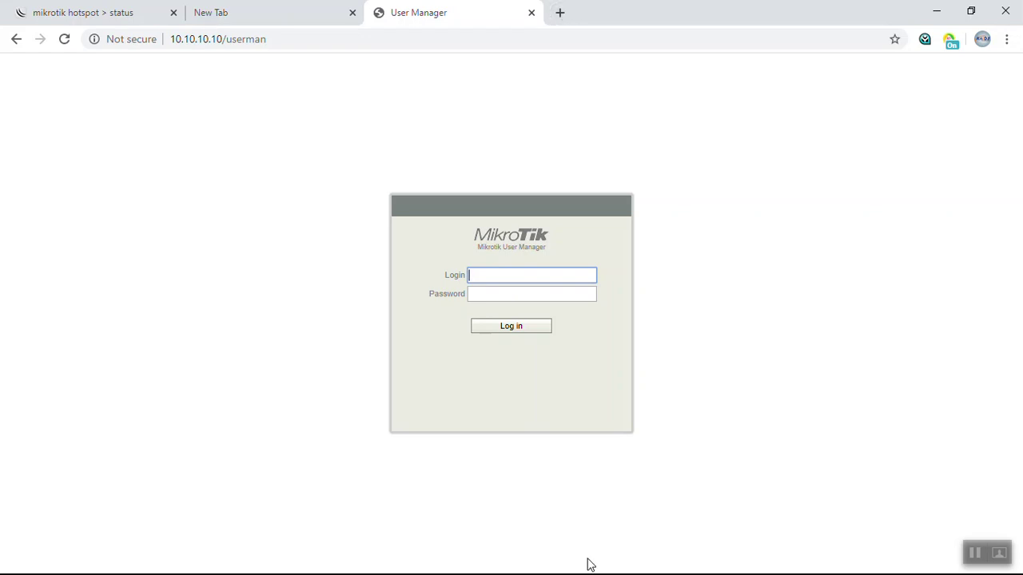
{"action": "key", "text": "alt+Tab"}
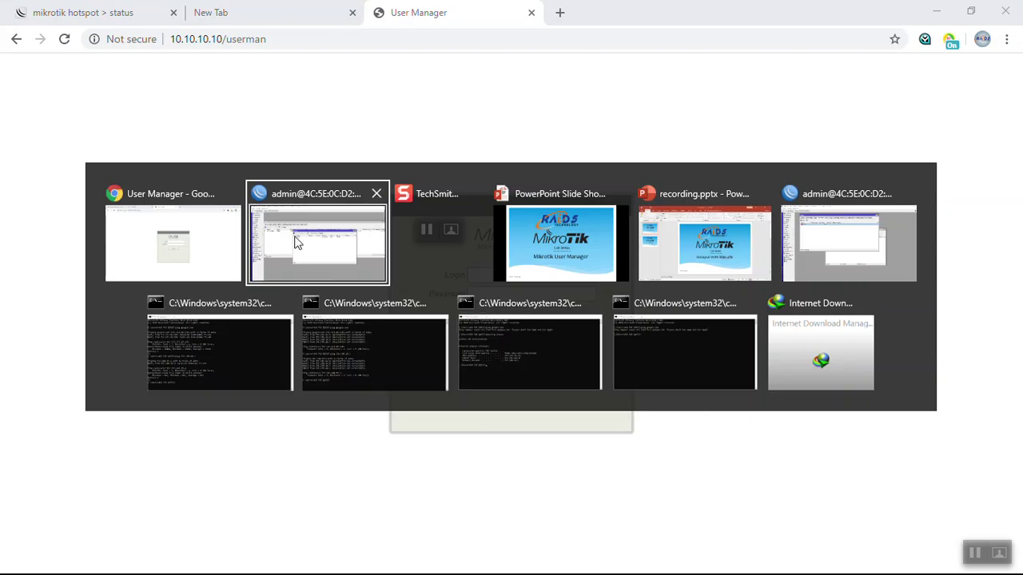
Open a new WinBox terminal and enter the /tool command level.
{"action": "left_click", "coordinate": [324, 232]}
{"action": "left_click", "coordinate": [76, 318]}
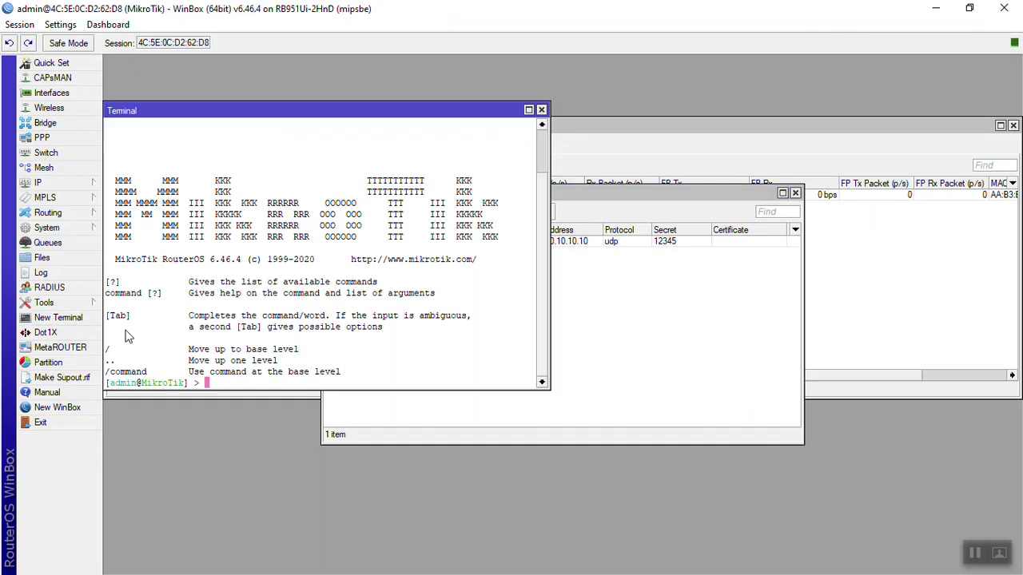
{"action": "type", "text": "tool"}
{"action": "key", "text": "Return"}
Enter user-manager and run customer print to list the customers.
{"action": "type", "text": "traceroute"}
{"action": "key", "text": "BackSpace"}
{"action": "key", "text": "BackSpace"}
{"action": "key", "text": "BackSpace"}
{"action": "key", "text": "BackSpace"}
{"action": "key", "text": "BackSpace"}
{"action": "key", "text": "BackSpace"}
{"action": "key", "text": "BackSpace"}
{"action": "key", "text": "BackSpace"}
{"action": "key", "text": "BackSpace"}
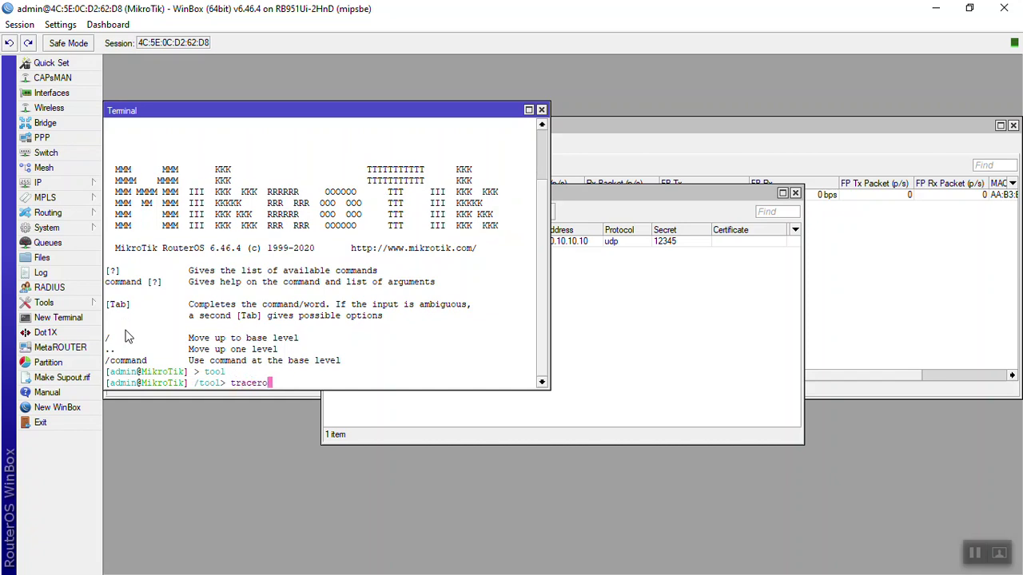
{"action": "key", "text": "BackSpace"}
{"action": "key", "text": "BackSpace"}
{"action": "type", "text": "cust"}
{"action": "key", "text": "BackSpace"}
{"action": "key", "text": "BackSpace"}
{"action": "key", "text": "BackSpace"}
{"action": "key", "text": "BackSpace"}
{"action": "type", "text": "user-manager"}
{"action": "key", "text": "Return"}
{"action": "type", "text": "customer print"}
{"action": "key", "text": "BackSpace"}
{"action": "key", "text": "BackSpace"}
{"action": "key", "text": "BackSpace"}
{"action": "type", "text": "nt"}
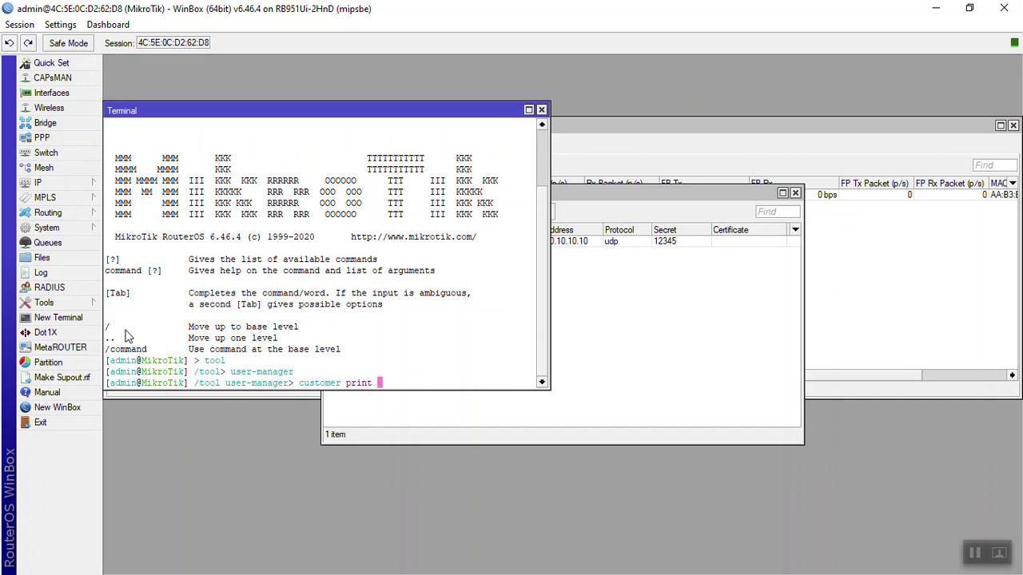
{"action": "key", "text": "Return"}
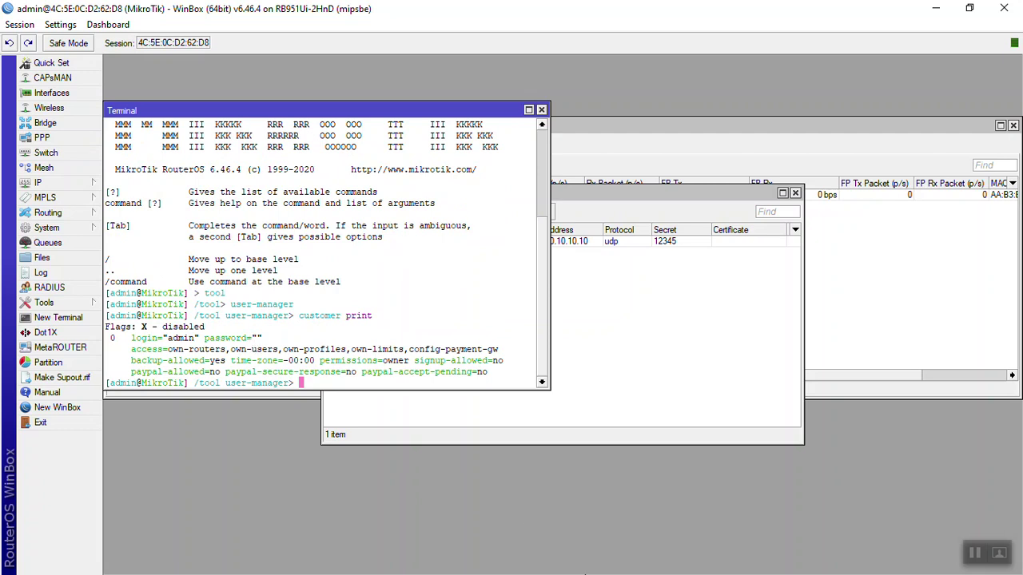
{"action": "key", "text": "alt+Tab"}
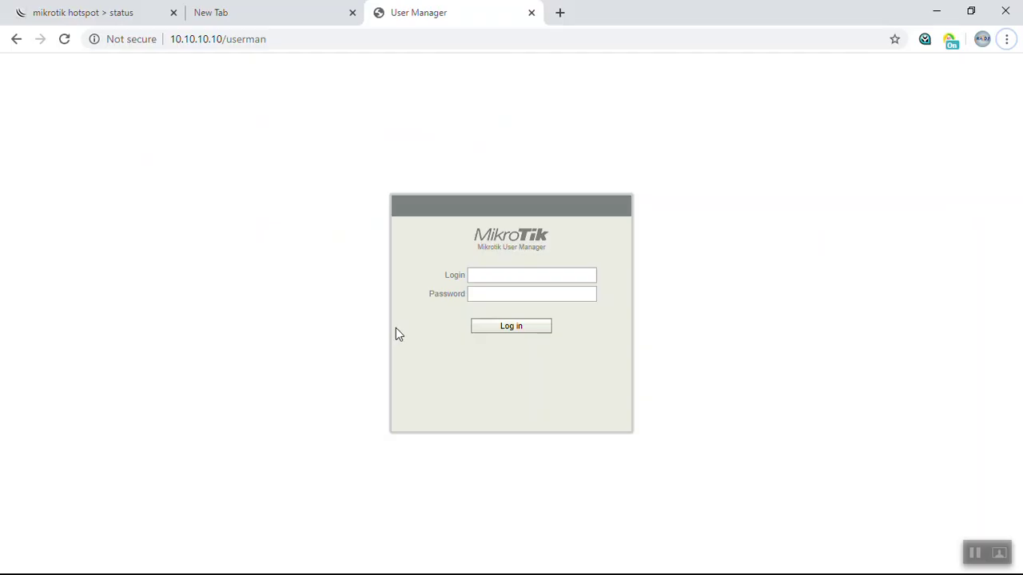
Sign in to User Manager as admin.
{"action": "left_click", "coordinate": [516, 275]}
{"action": "type", "text": "admin"}
{"action": "key", "text": "Tab"}
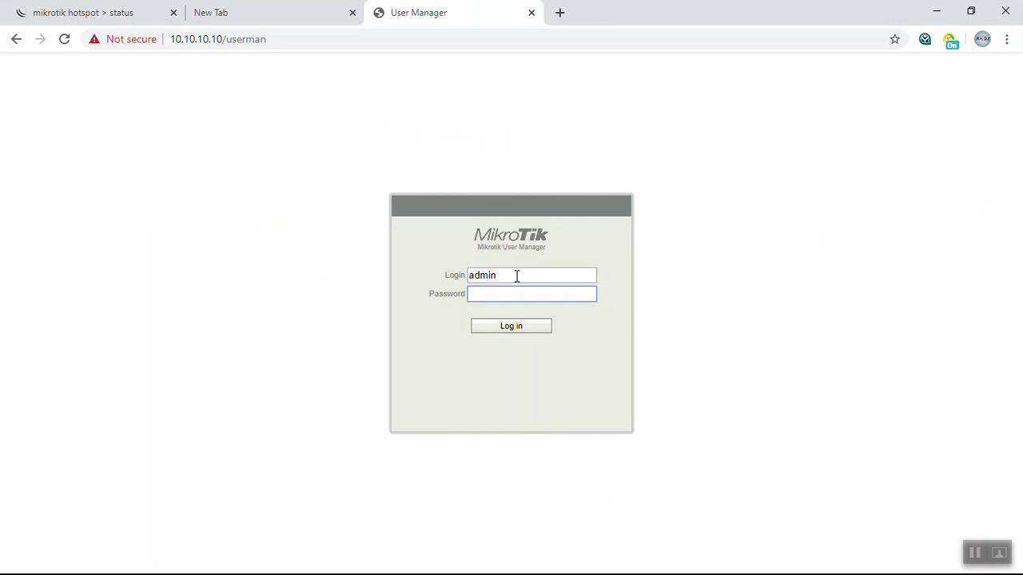
{"action": "key", "text": "Return"}
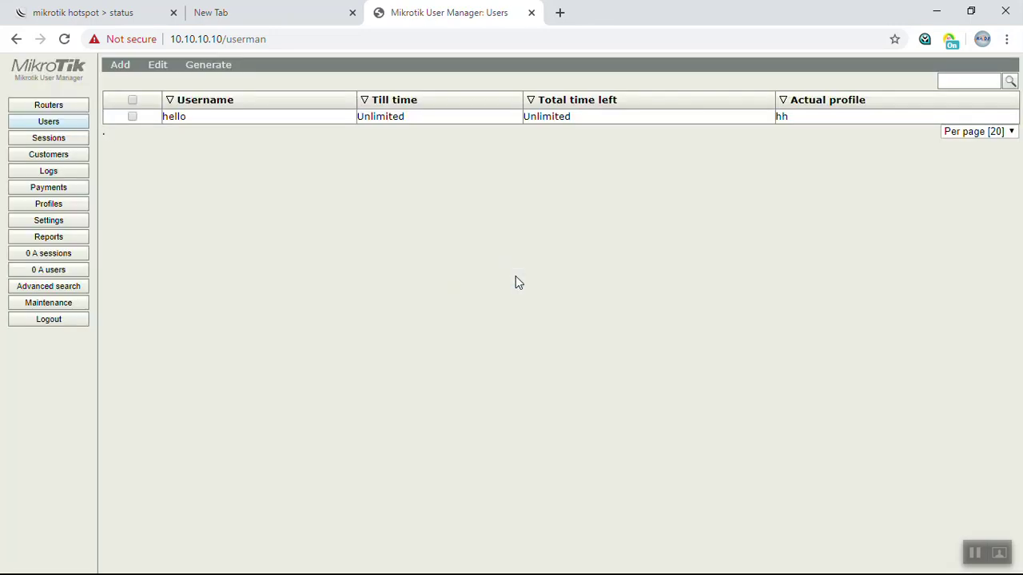
Remove the Local entry from the Routers list.
{"action": "left_click", "coordinate": [72, 105]}
{"action": "left_click", "coordinate": [144, 116]}
{"action": "left_click", "coordinate": [151, 66]}
{"action": "left_click", "coordinate": [179, 108]}
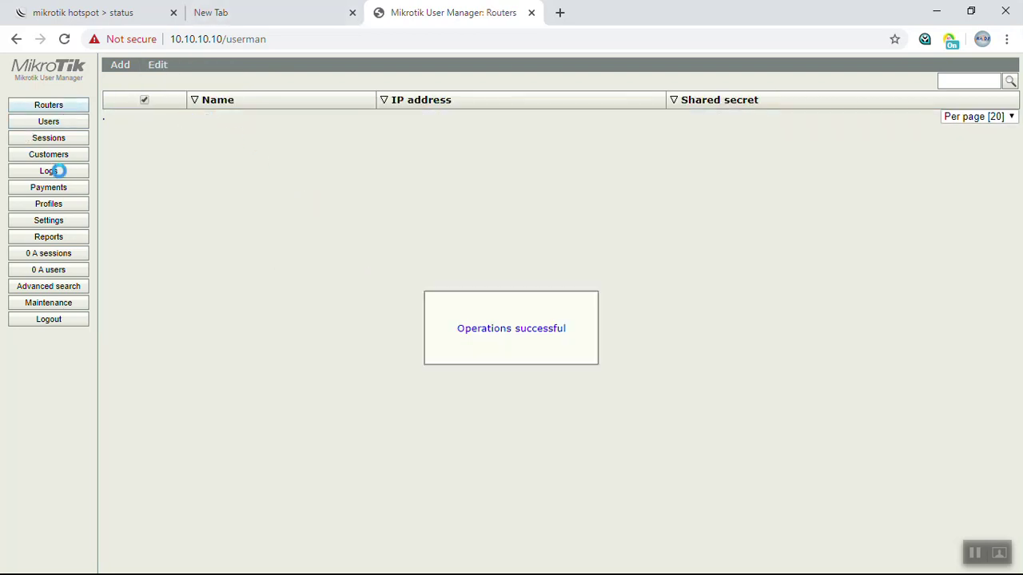
Remove the user hello from the Users list and confirm the deletion.
{"action": "left_click", "coordinate": [61, 123]}
{"action": "left_click", "coordinate": [131, 116]}
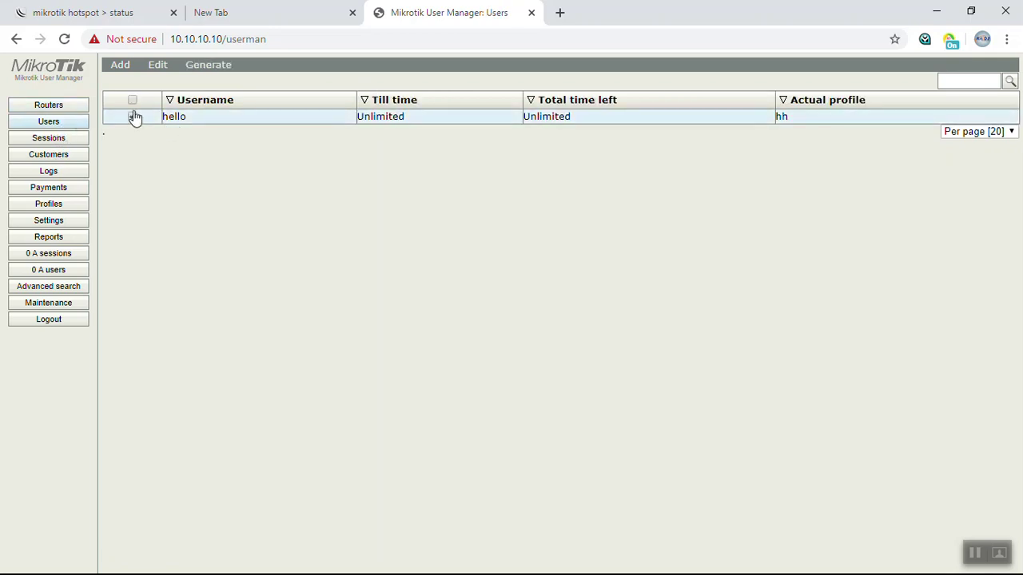
{"action": "left_click", "coordinate": [165, 70]}
{"action": "left_click", "coordinate": [171, 124]}
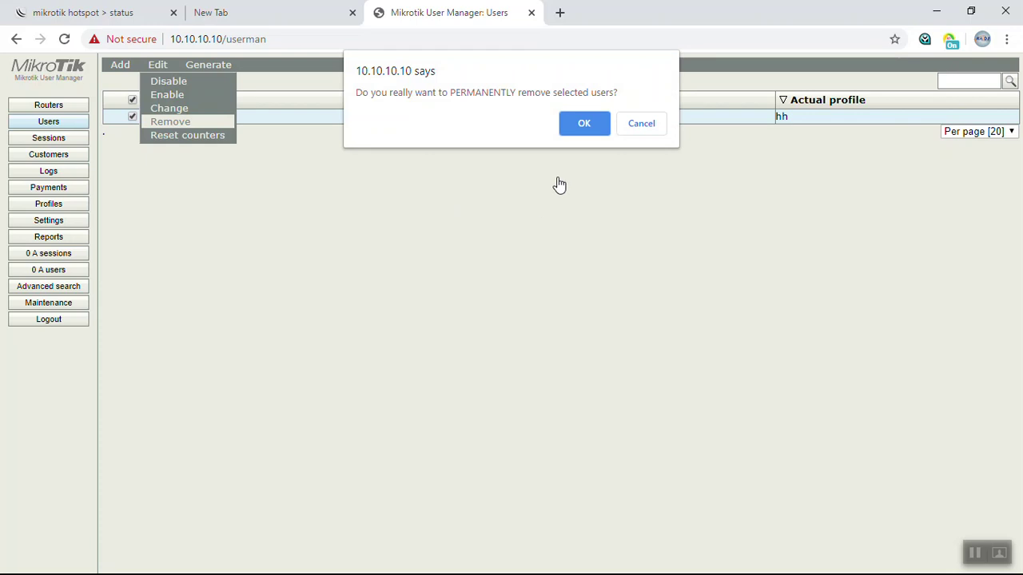
{"action": "left_click", "coordinate": [583, 124]}
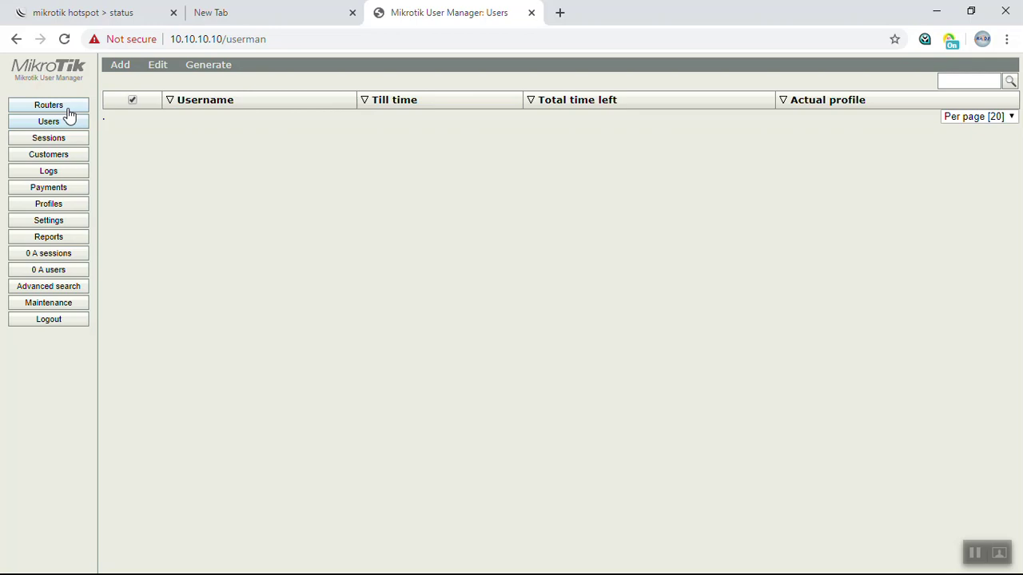
Start a new router entry named Local at 10.10.10.10 with its shared secret.
{"action": "left_click", "coordinate": [68, 109]}
{"action": "left_click", "coordinate": [116, 65]}
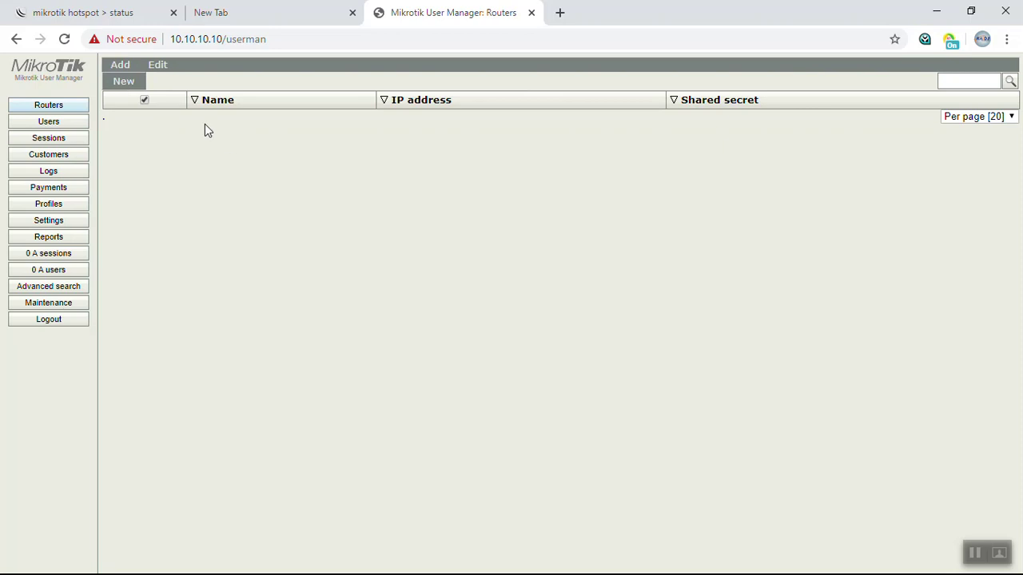
{"action": "left_click", "coordinate": [126, 81]}
{"action": "left_click", "coordinate": [485, 212]}
{"action": "type", "text": "Local"}
{"action": "key", "text": "Tab"}
{"action": "type", "text": "19"}
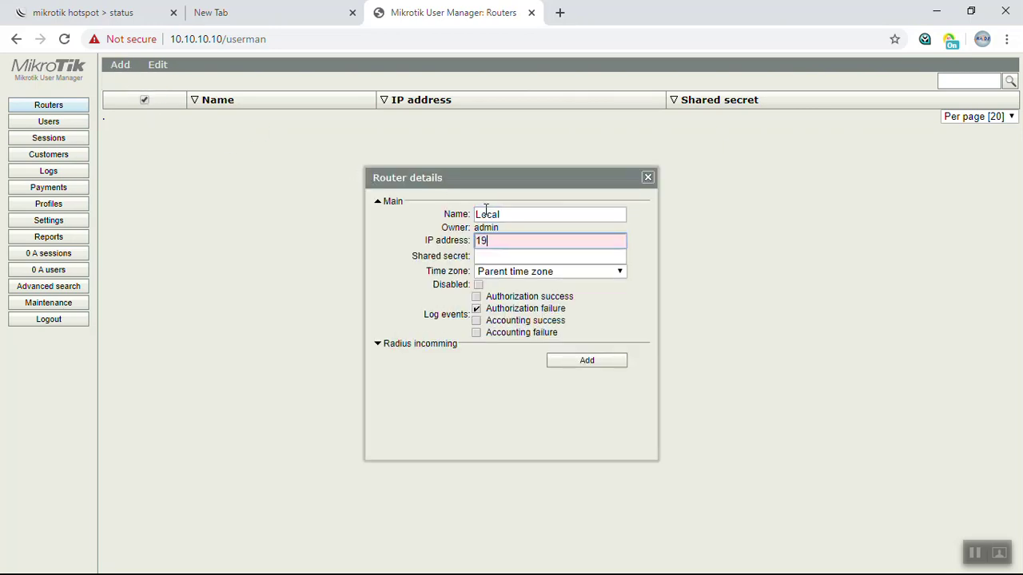
{"action": "type", "text": "2.168.10.1"}
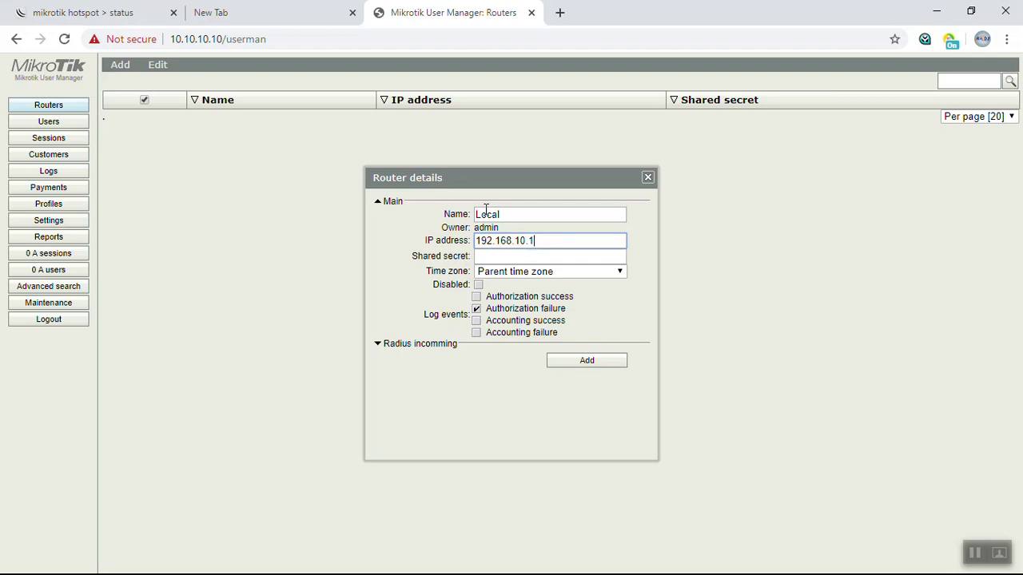
{"action": "key", "text": "Tab"}
{"action": "type", "text": "123"}
{"action": "key", "text": "BackSpace"}
{"action": "key", "text": "BackSpace"}
{"action": "key", "text": "BackSpace"}
{"action": "key", "text": "shift+Tab"}
{"action": "type", "text": "10."}
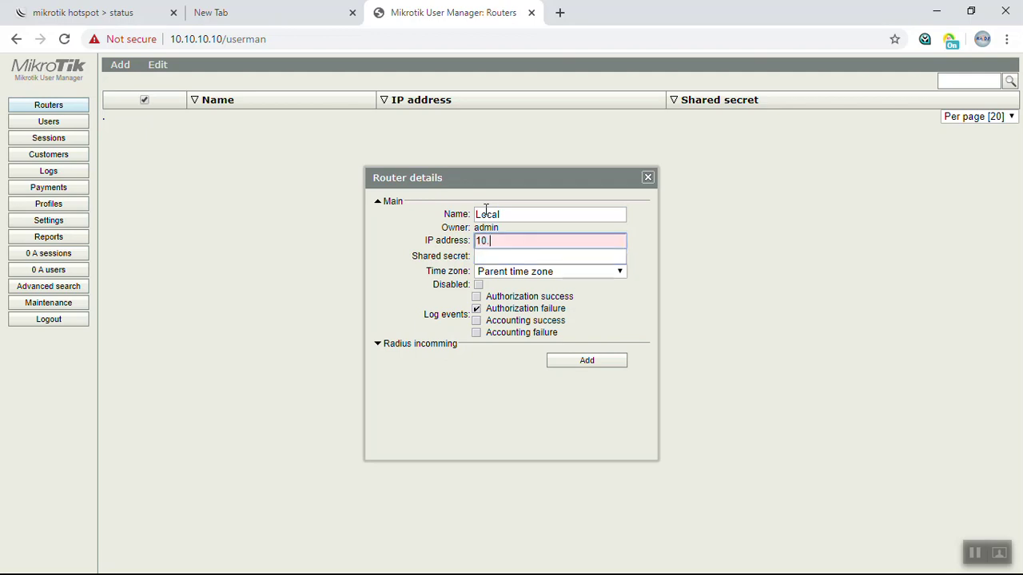
{"action": "type", "text": "10.10.10"}
{"action": "key", "text": "Tab"}
{"action": "type", "text": "12345"}
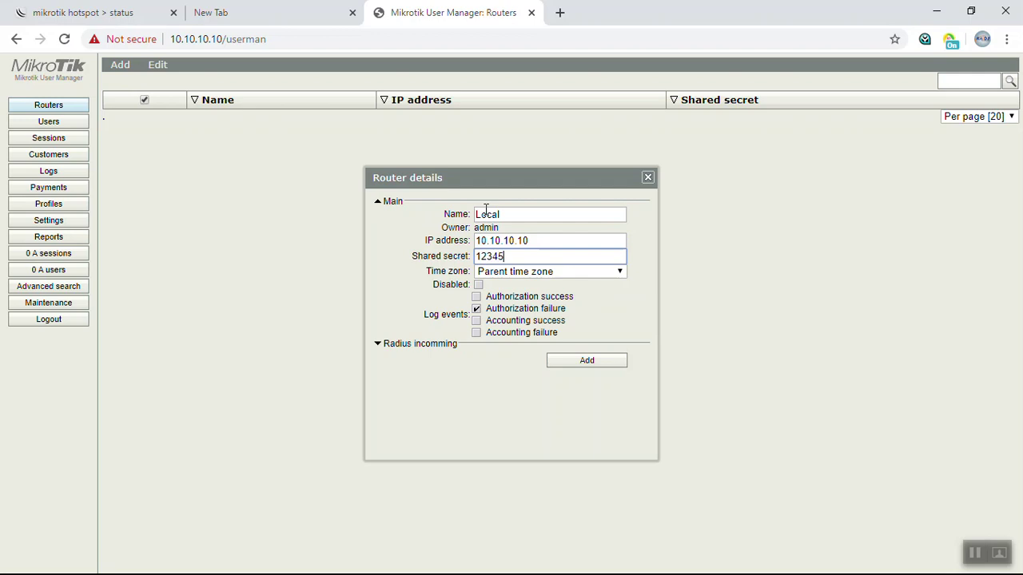
Turn on logging of success and failure events, add the Local router, and show Users.
{"action": "key", "text": "Tab"}
{"action": "key", "text": "Tab"}
{"action": "key", "text": "Tab"}
{"action": "key", "text": "space"}
{"action": "key", "text": "Tab"}
{"action": "key", "text": "Tab"}
{"action": "key", "text": "space"}
{"action": "key", "text": "Tab"}
{"action": "key", "text": "space"}
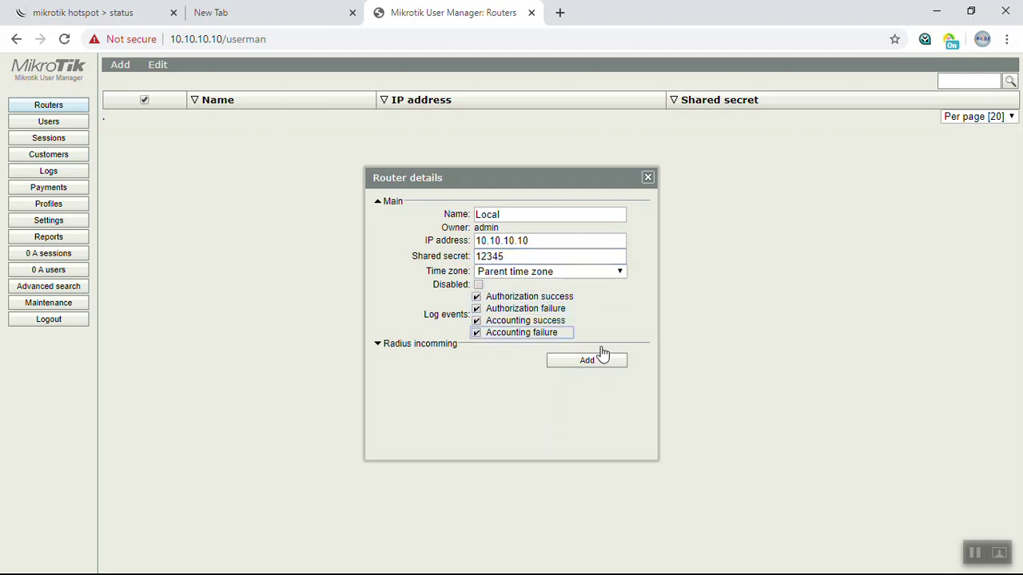
{"action": "left_click", "coordinate": [589, 361]}
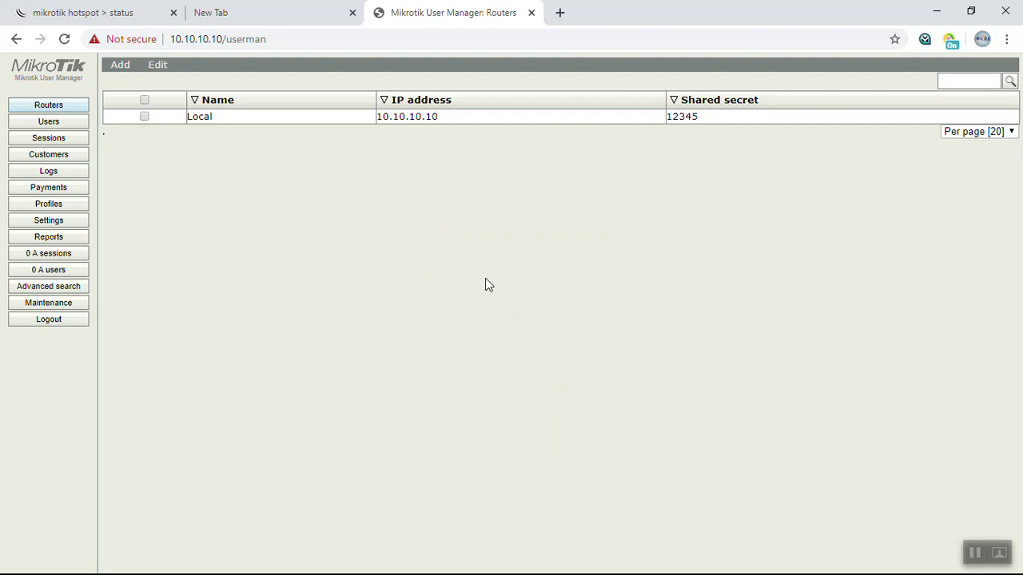
{"action": "left_click", "coordinate": [58, 120]}
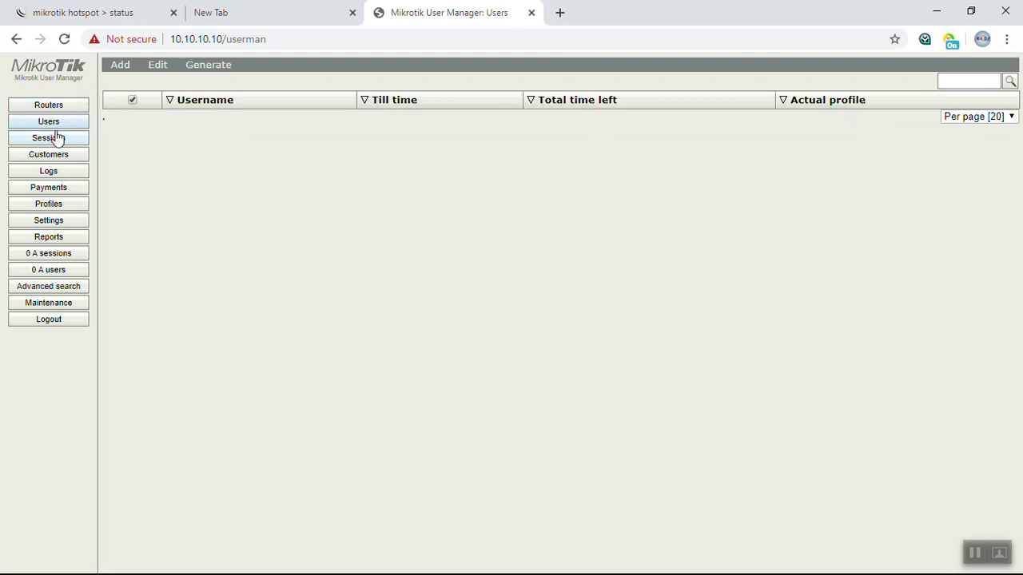
Start a batch add of 10 users with username prefix r5.
{"action": "left_click", "coordinate": [131, 71]}
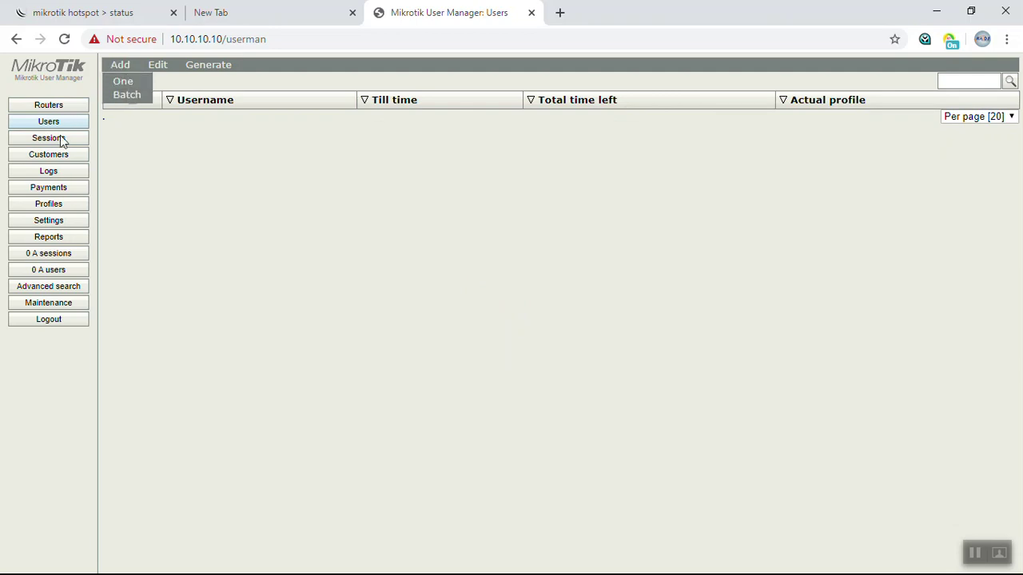
{"action": "left_click", "coordinate": [121, 65]}
{"action": "left_click", "coordinate": [126, 104]}
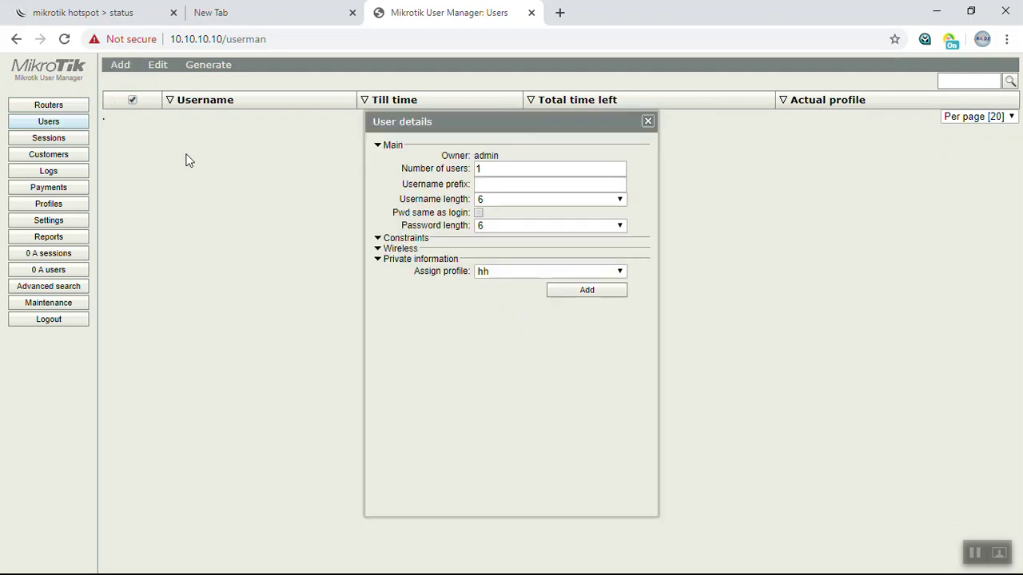
{"action": "left_click", "coordinate": [497, 171]}
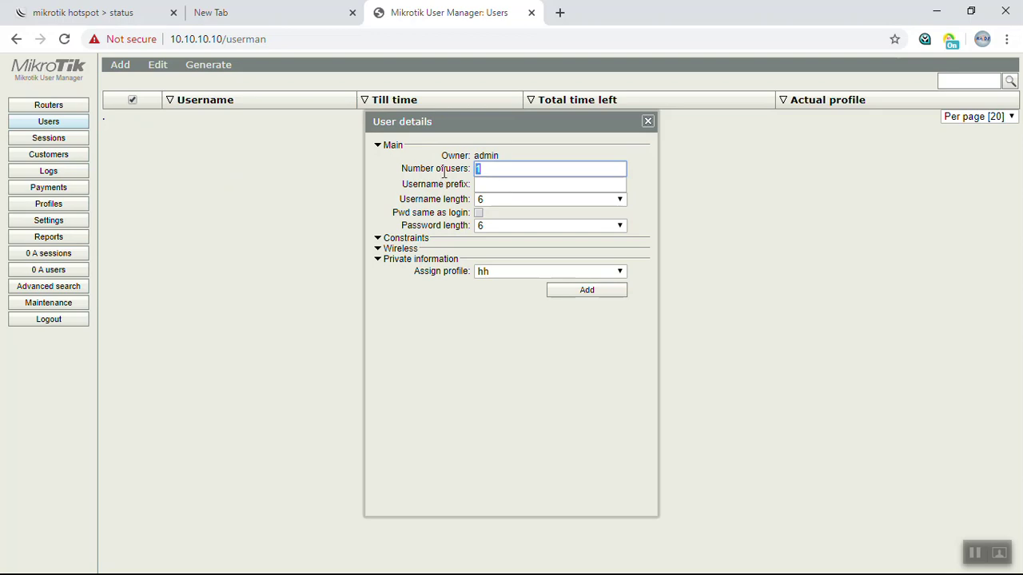
{"action": "type", "text": "10"}
{"action": "key", "text": "Tab"}
{"action": "type", "text": "r5"}
{"action": "key", "text": "Tab"}
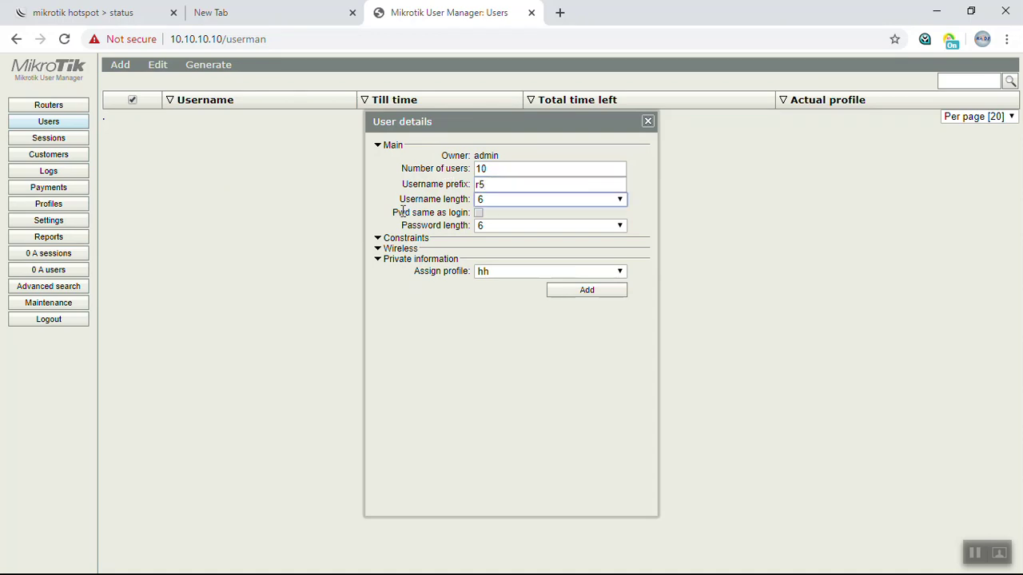
Set 5-character usernames and passwords, then generate the batch of users.
{"action": "left_click", "coordinate": [522, 205]}
{"action": "left_click", "coordinate": [521, 238]}
{"action": "left_click", "coordinate": [478, 213]}
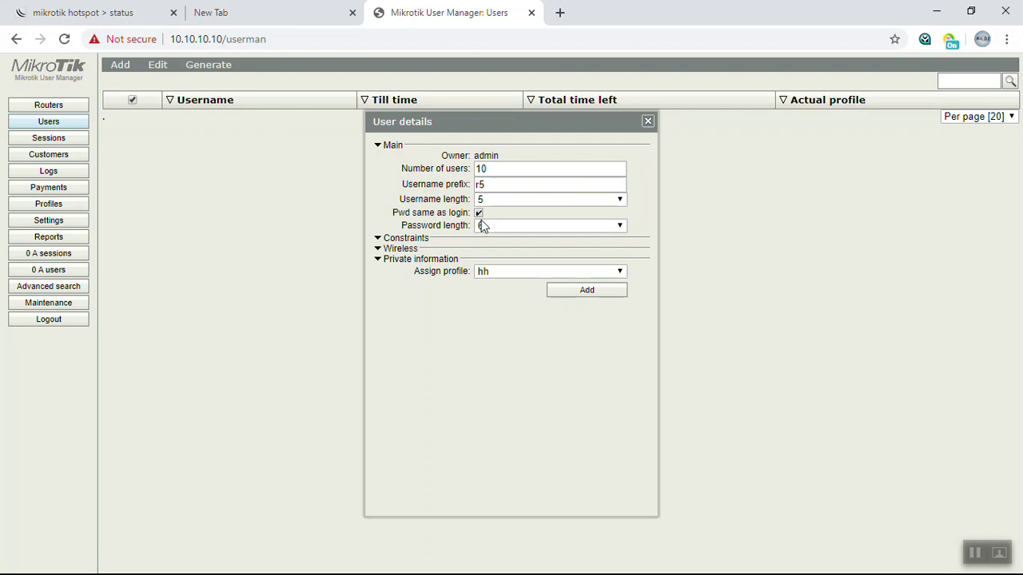
{"action": "key", "text": "shift+Tab"}
{"action": "key", "text": "alt+Down"}
{"action": "left_click", "coordinate": [495, 204]}
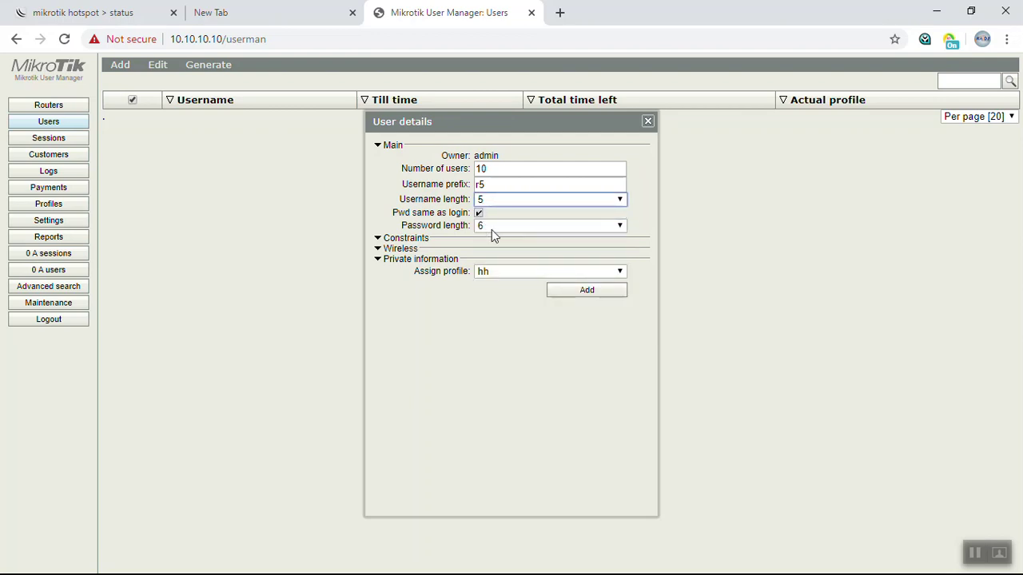
{"action": "left_click", "coordinate": [628, 240]}
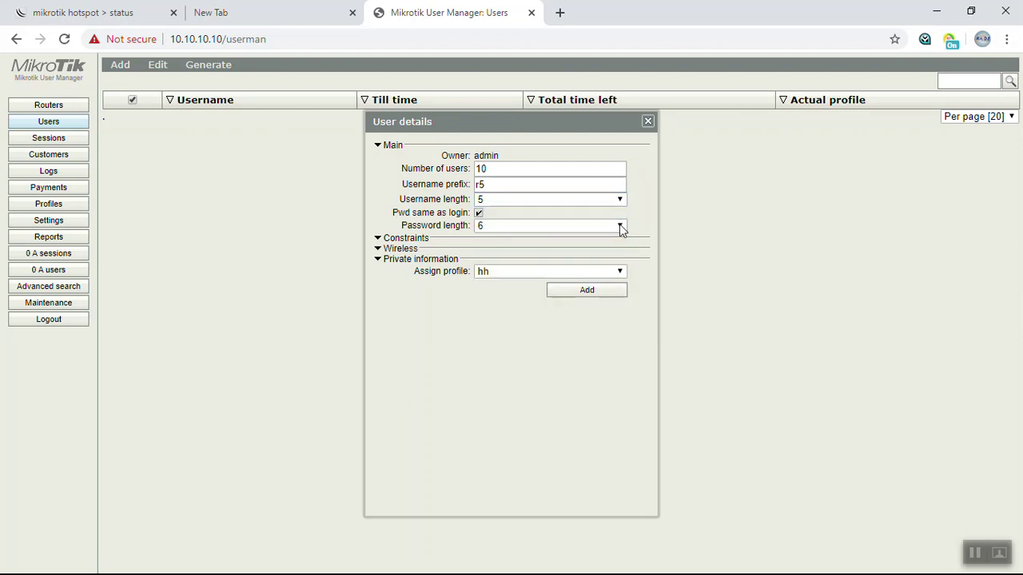
{"action": "left_click", "coordinate": [479, 213]}
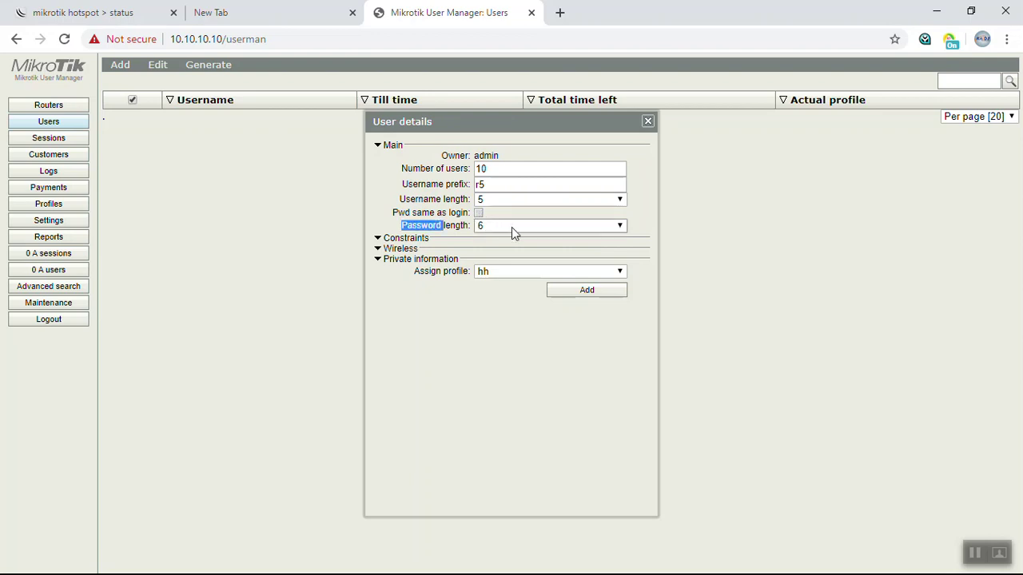
{"action": "left_click", "coordinate": [512, 228]}
{"action": "left_click", "coordinate": [534, 263]}
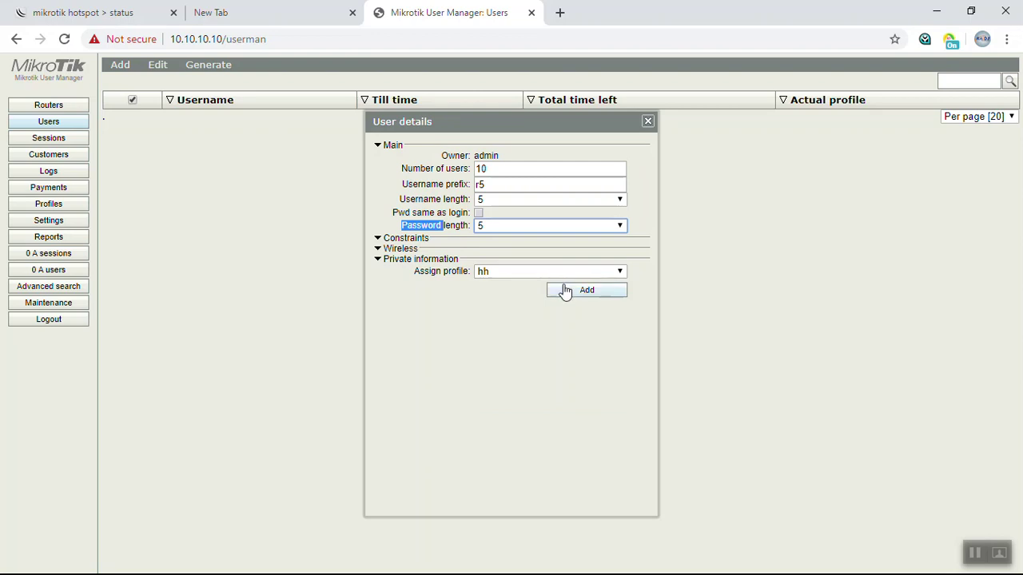
{"action": "left_click", "coordinate": [564, 291]}
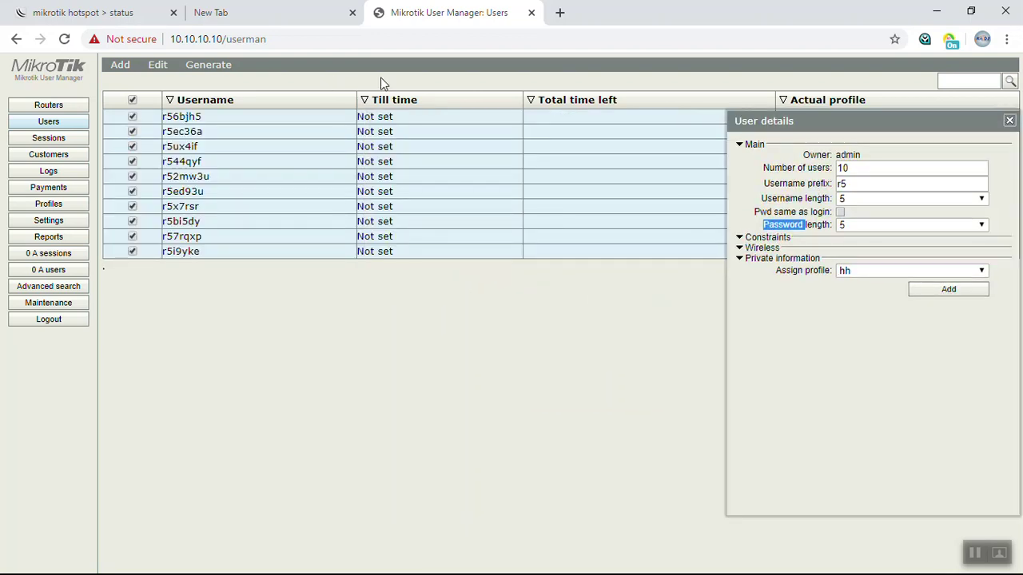
{"action": "left_click", "coordinate": [1009, 122]}
Add a single user named hello with its password entered.
{"action": "left_click", "coordinate": [121, 67]}
{"action": "left_click", "coordinate": [124, 81]}
{"action": "left_click", "coordinate": [529, 179]}
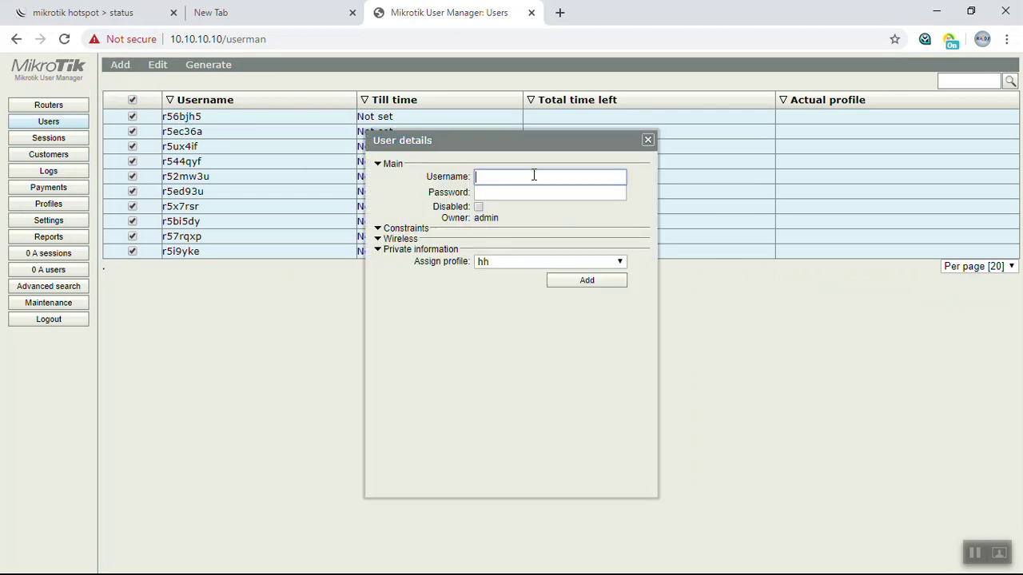
{"action": "type", "text": "hello"}
{"action": "key", "text": "Tab"}
{"action": "type", "text": "hello"}
{"action": "key", "text": "Tab"}
{"action": "key", "text": "Tab"}
{"action": "key", "text": "Tab"}
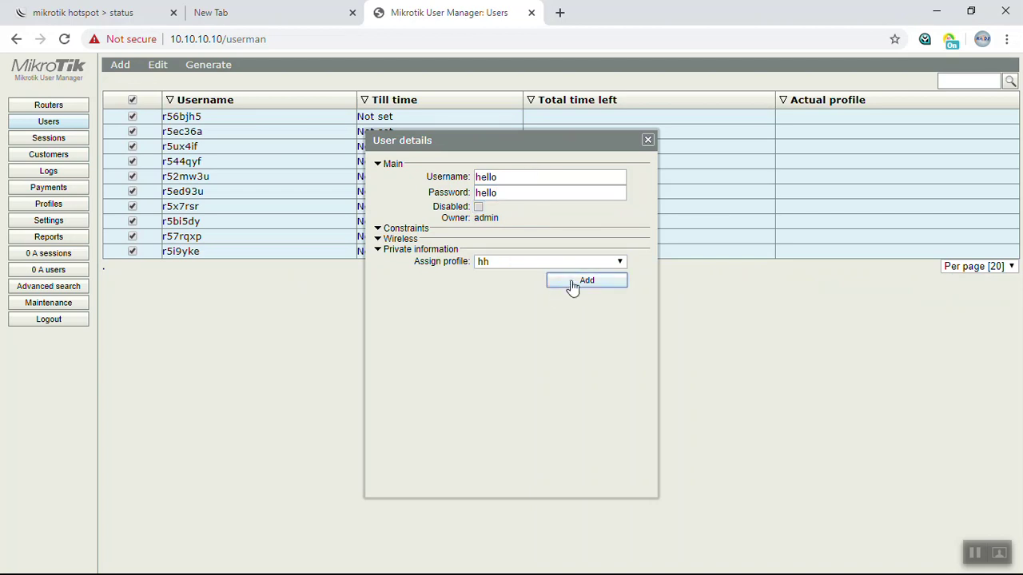
{"action": "left_click", "coordinate": [584, 281]}
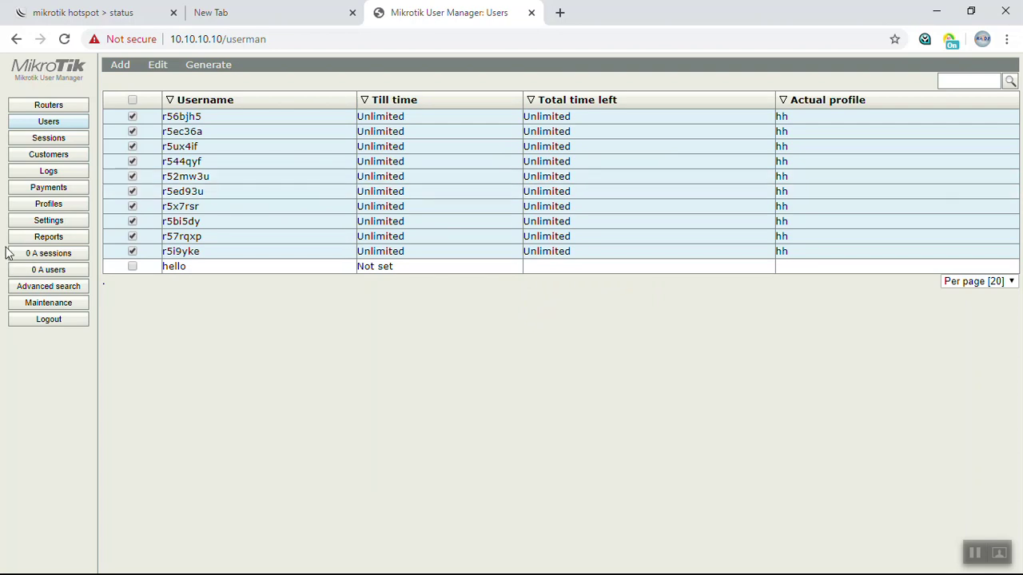
Browse the Sessions, Customers, Logs and Payments pages.
{"action": "left_click", "coordinate": [54, 142]}
{"action": "left_click", "coordinate": [57, 158]}
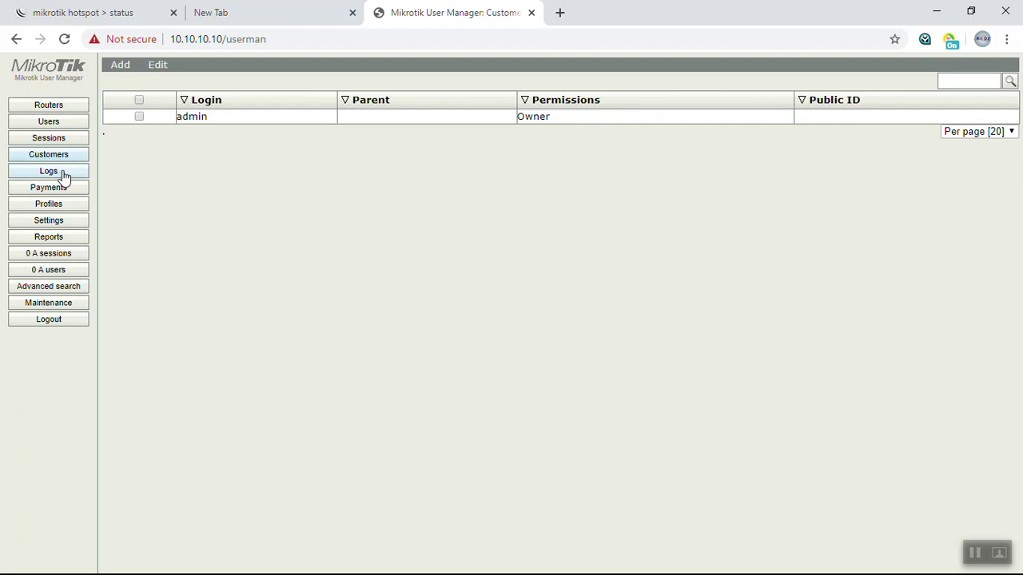
{"action": "left_click", "coordinate": [64, 176]}
{"action": "left_click", "coordinate": [64, 191]}
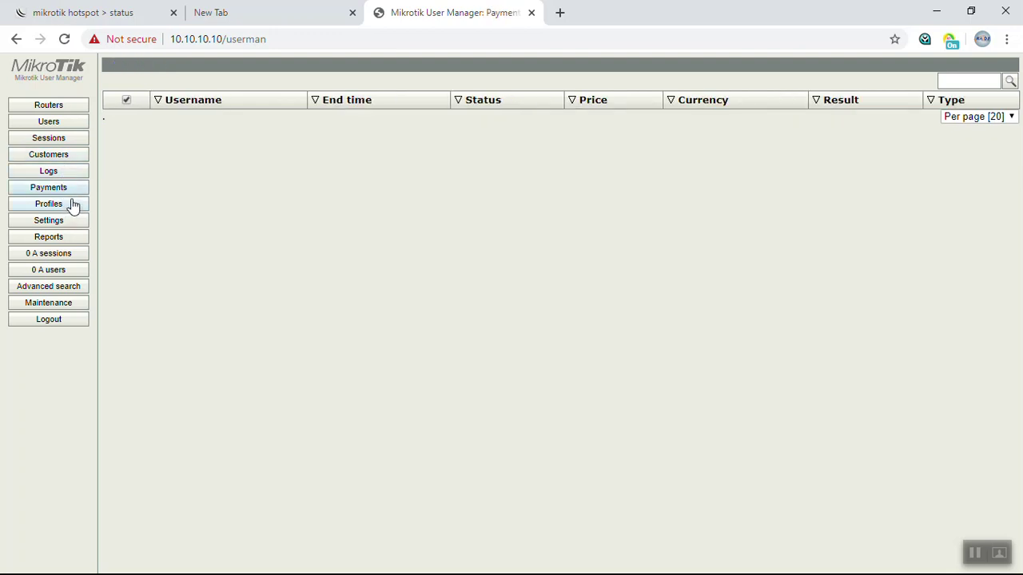
Remove the hh profile on the Profiles page, then return to WinBox.
{"action": "left_click", "coordinate": [72, 205]}
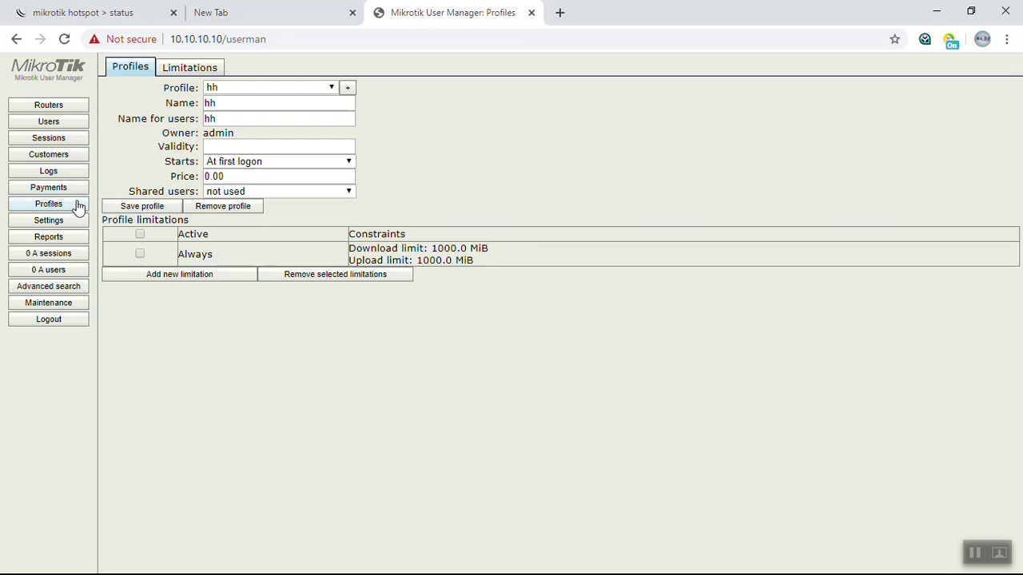
{"action": "left_click", "coordinate": [184, 67]}
{"action": "left_click", "coordinate": [135, 68]}
{"action": "left_click", "coordinate": [200, 206]}
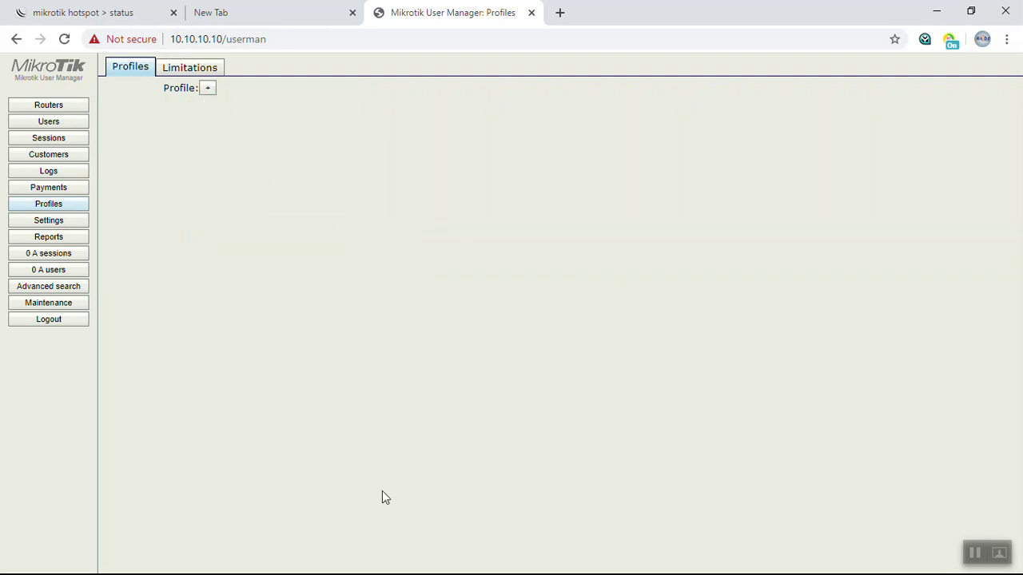
{"action": "key", "text": "alt+Tab"}
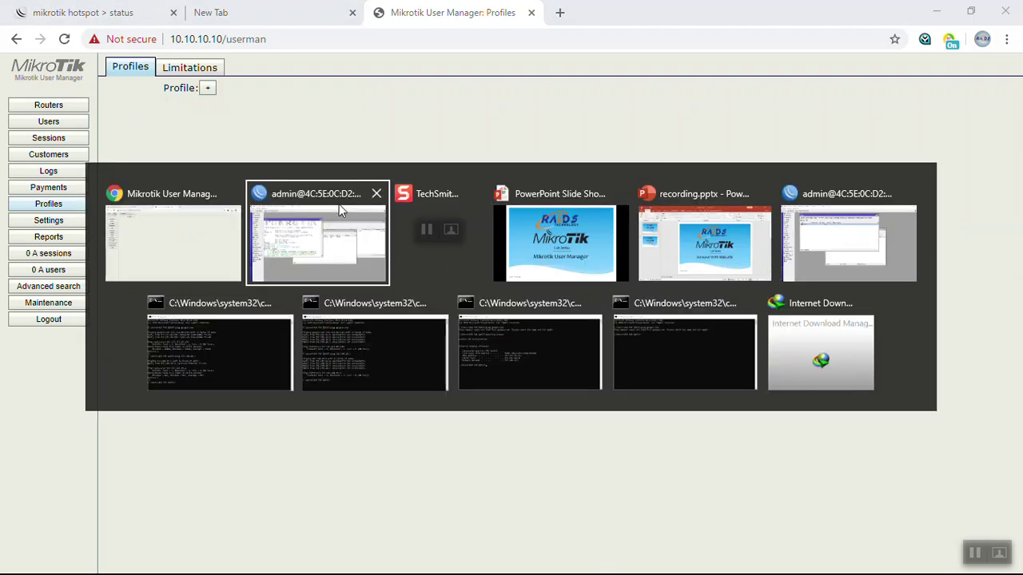
{"action": "left_click", "coordinate": [339, 204]}
{"action": "left_click", "coordinate": [668, 309]}
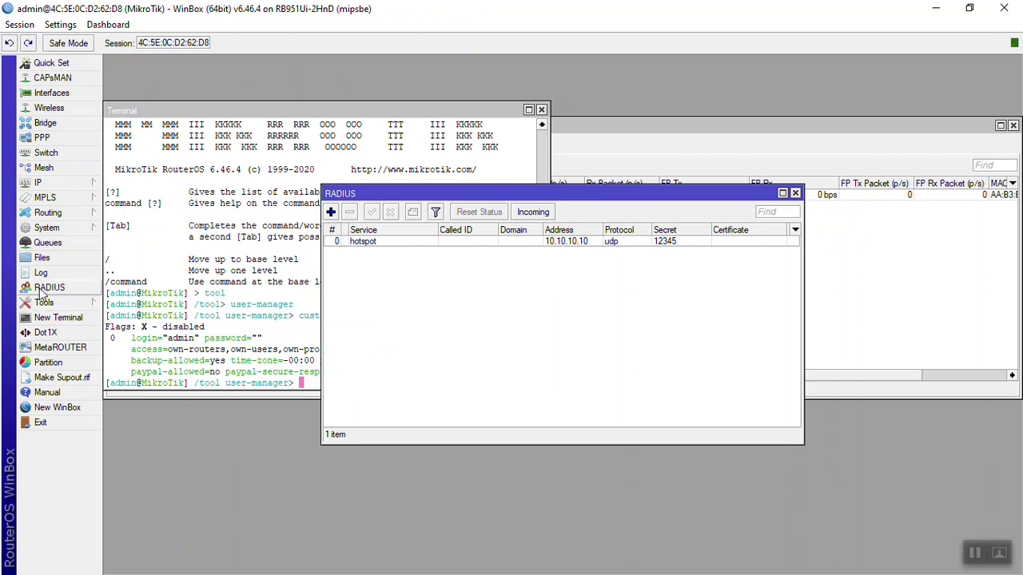
{"action": "left_click", "coordinate": [80, 183]}
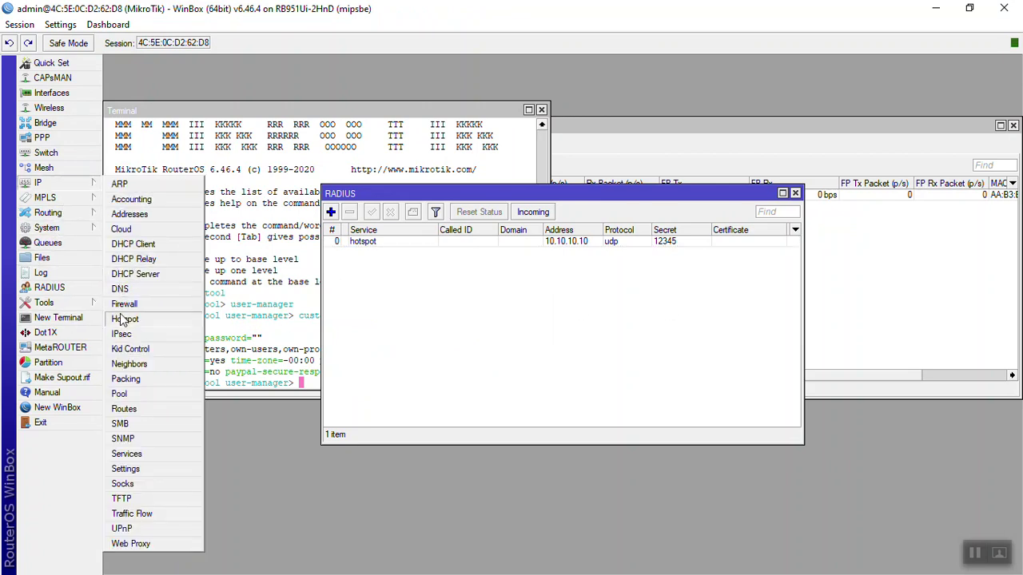
{"action": "left_click", "coordinate": [155, 320]}
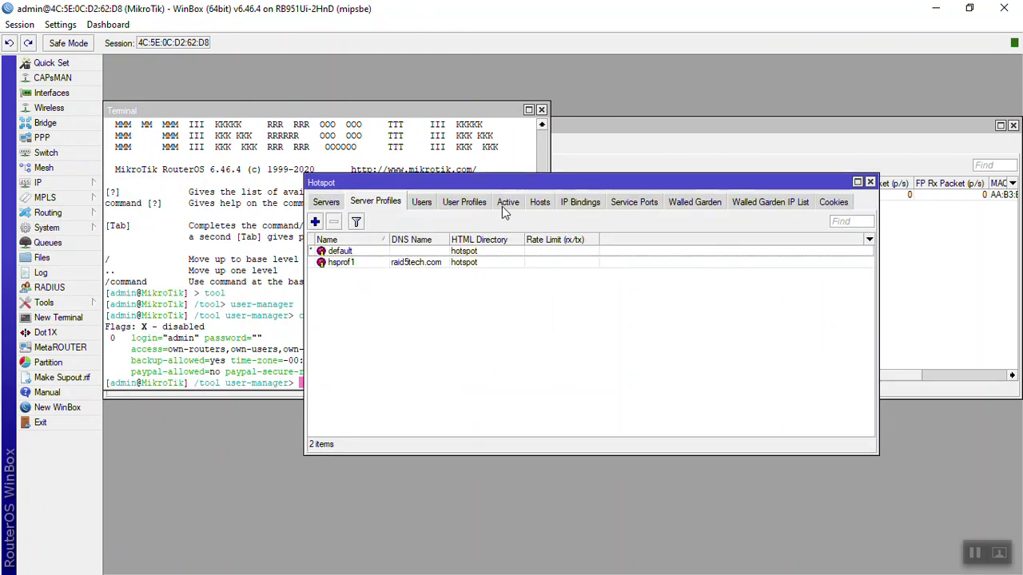
{"action": "left_click", "coordinate": [464, 202]}
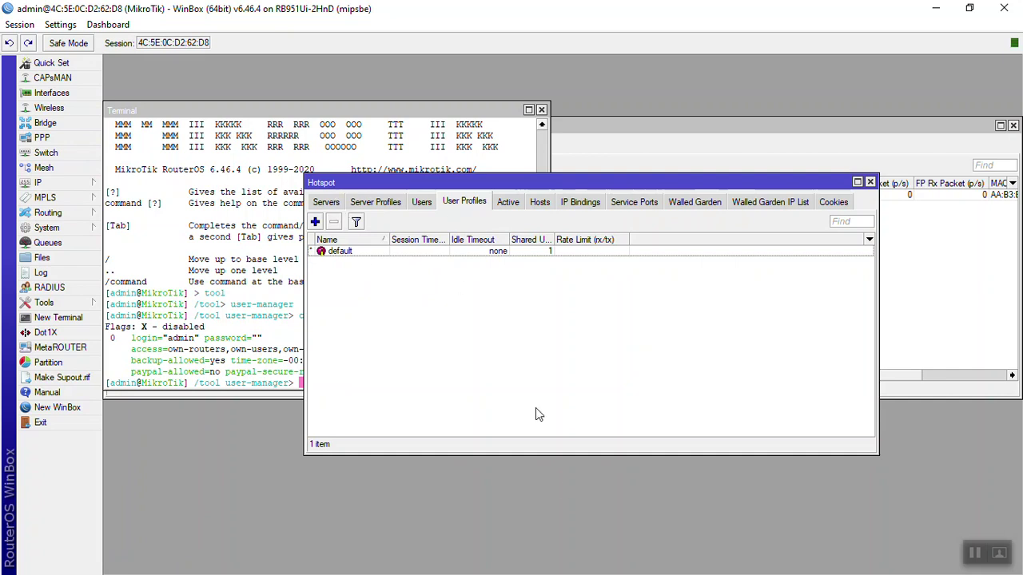
{"action": "key", "text": "alt+Tab"}
{"action": "left_click", "coordinate": [374, 268]}
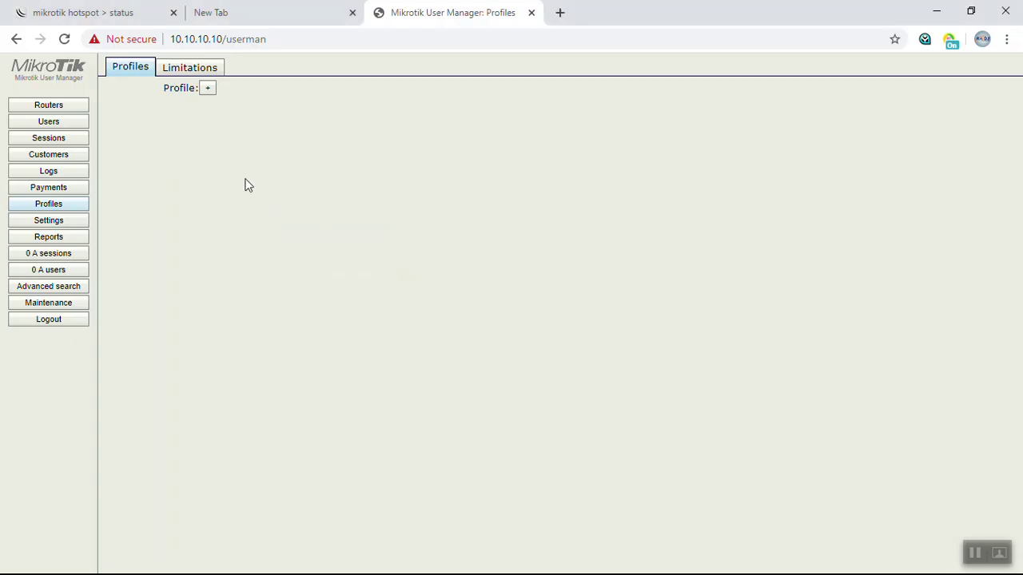
Create a new User Manager profile named Hello.
{"action": "left_click", "coordinate": [207, 90]}
{"action": "type", "text": "Hello"}
{"action": "key", "text": "Return"}
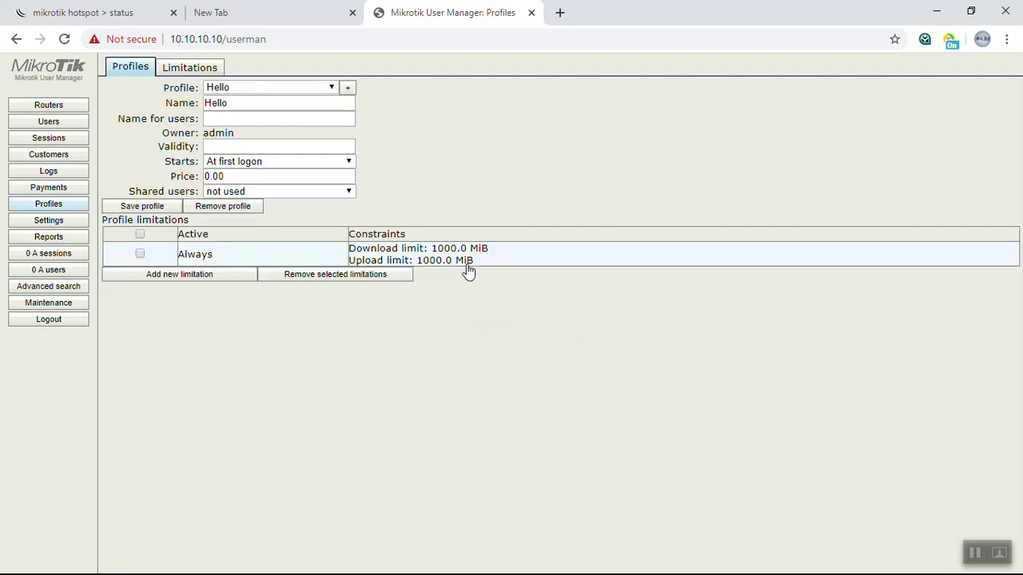
Give the Hello profile validity 7, price 10.00 and Unlimited shared users.
{"action": "left_click", "coordinate": [290, 119]}
{"action": "left_click", "coordinate": [288, 145]}
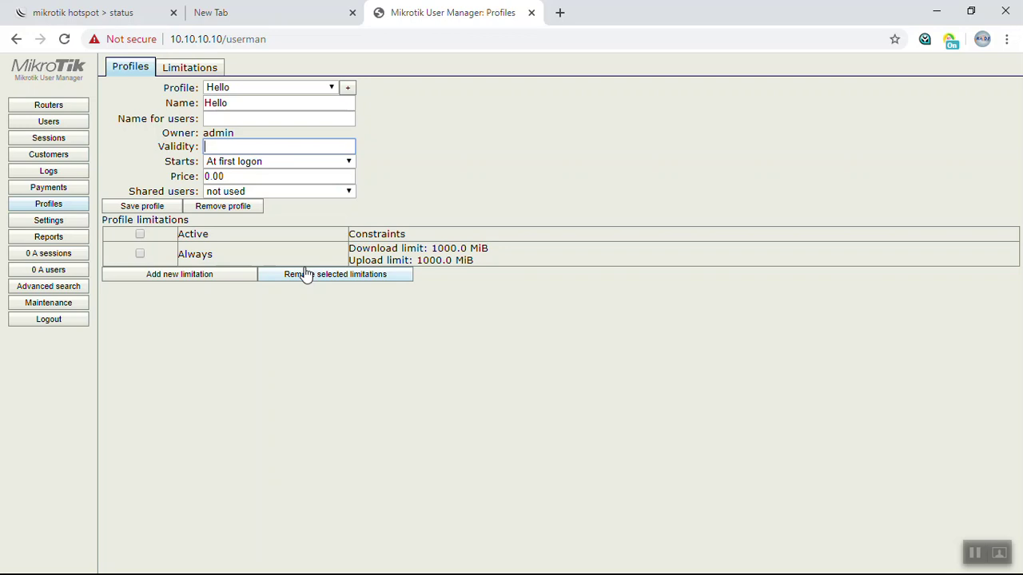
{"action": "type", "text": "10"}
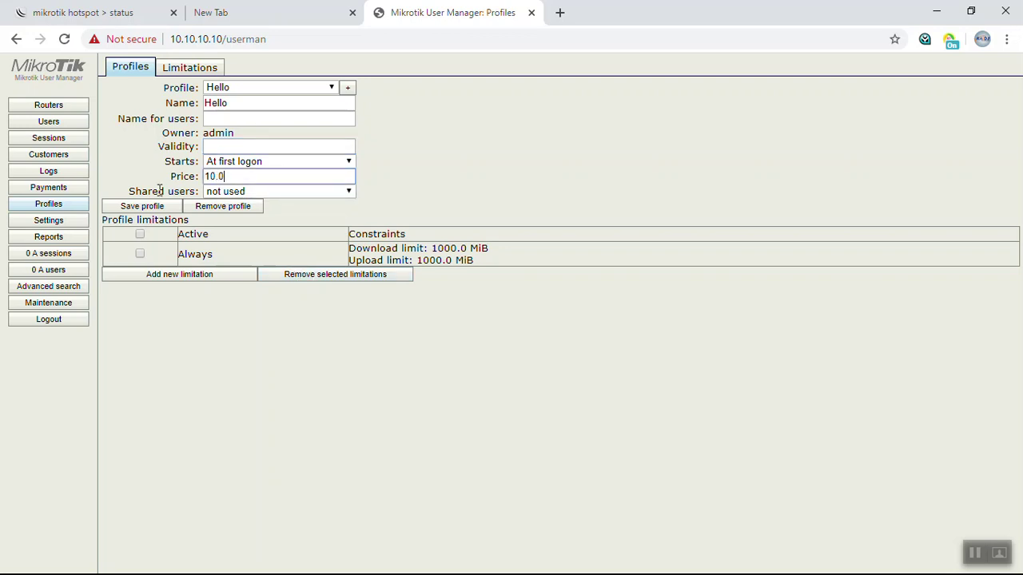
{"action": "left_click", "coordinate": [221, 147]}
{"action": "key", "text": "Tab"}
{"action": "key", "text": "Tab"}
{"action": "key", "text": "Tab"}
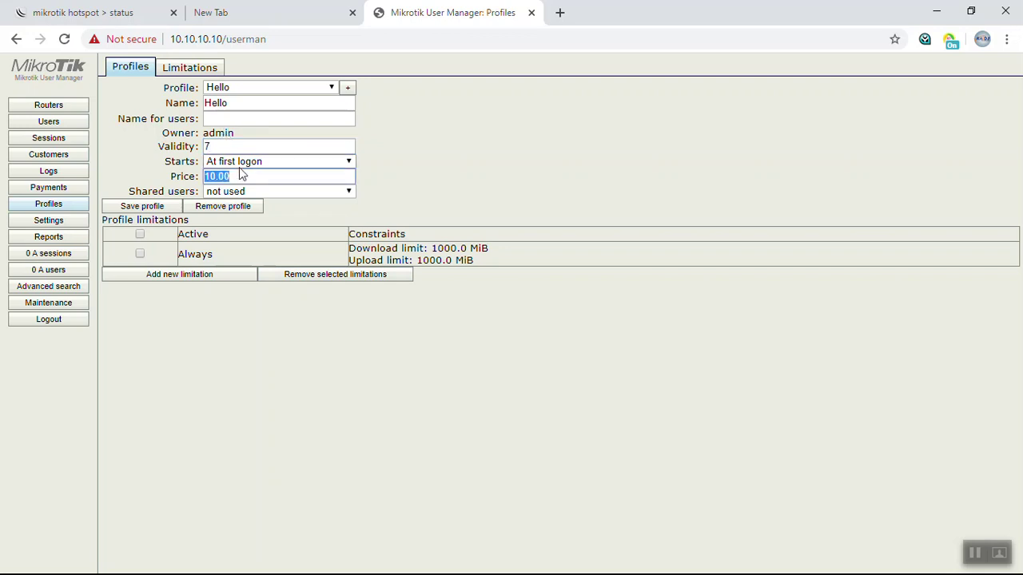
{"action": "left_click", "coordinate": [265, 192]}
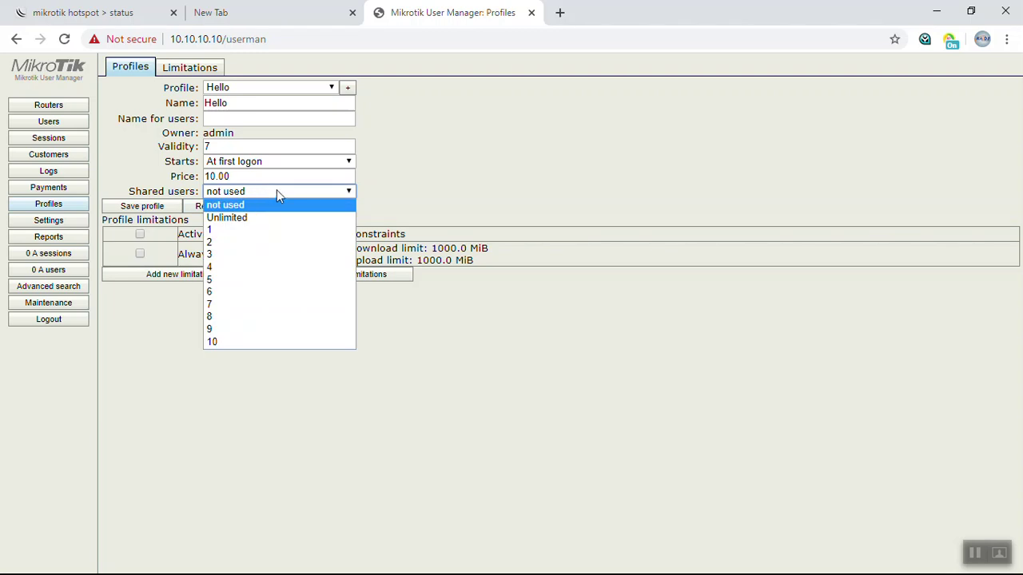
{"action": "left_click", "coordinate": [278, 218]}
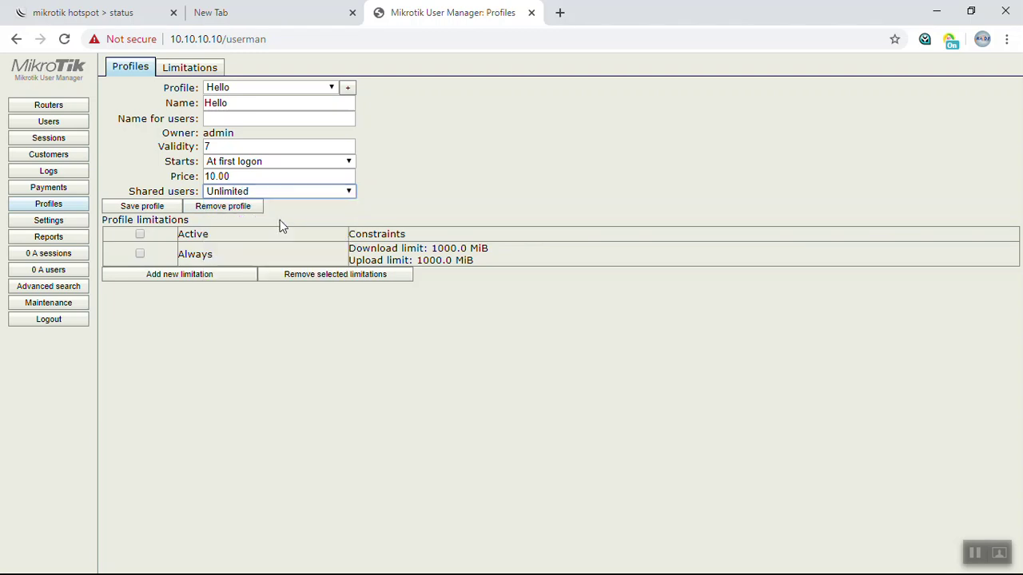
Attach the hello limit to the Always limitation period and tick that row.
{"action": "left_click", "coordinate": [308, 265]}
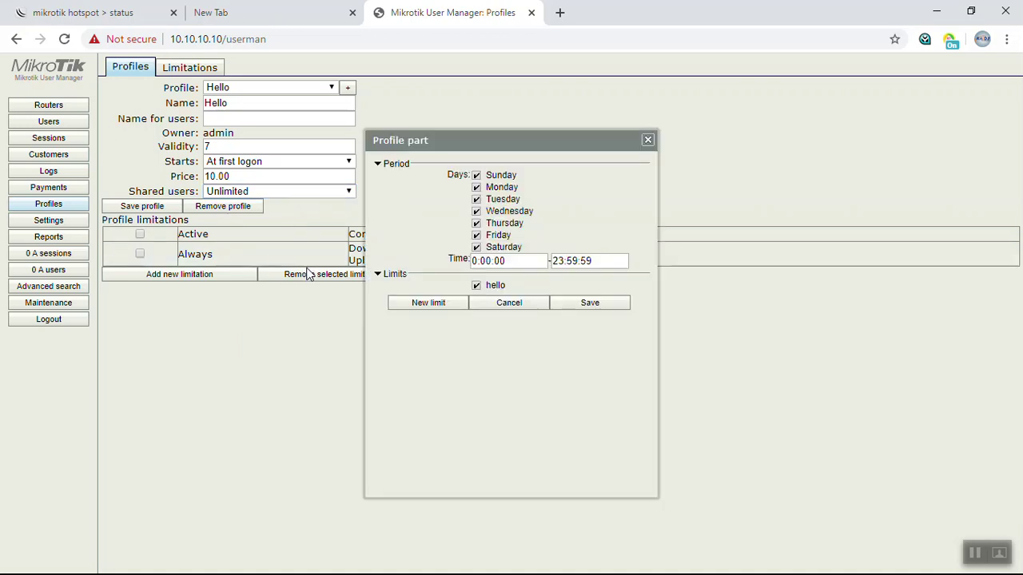
{"action": "left_click", "coordinate": [477, 286]}
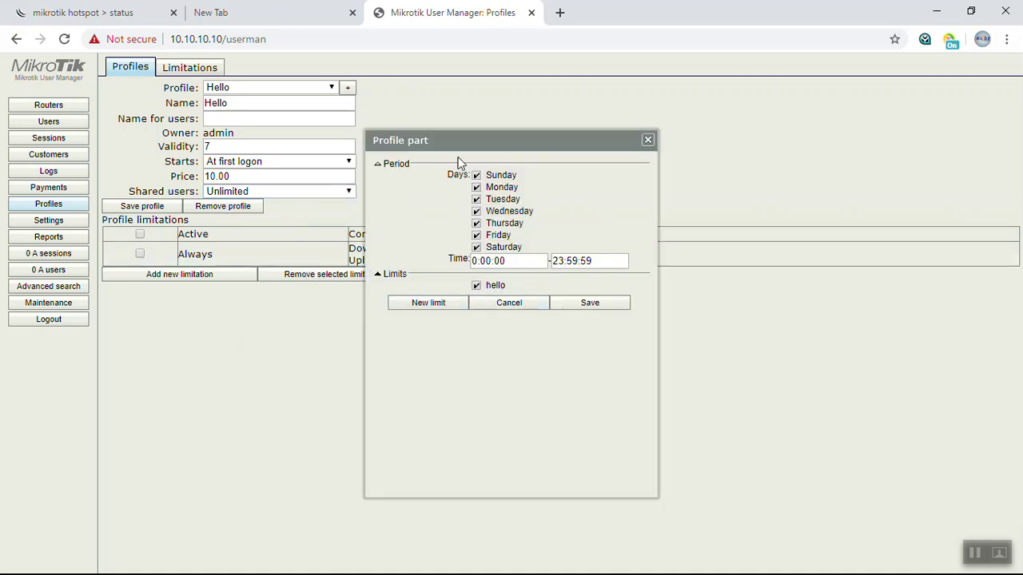
{"action": "left_click", "coordinate": [578, 305]}
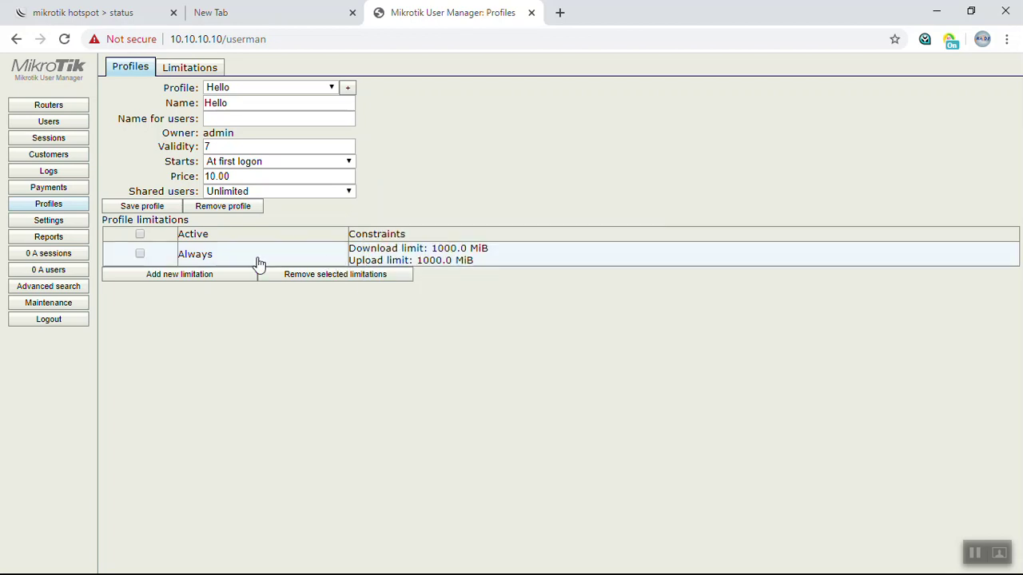
{"action": "left_click", "coordinate": [142, 256]}
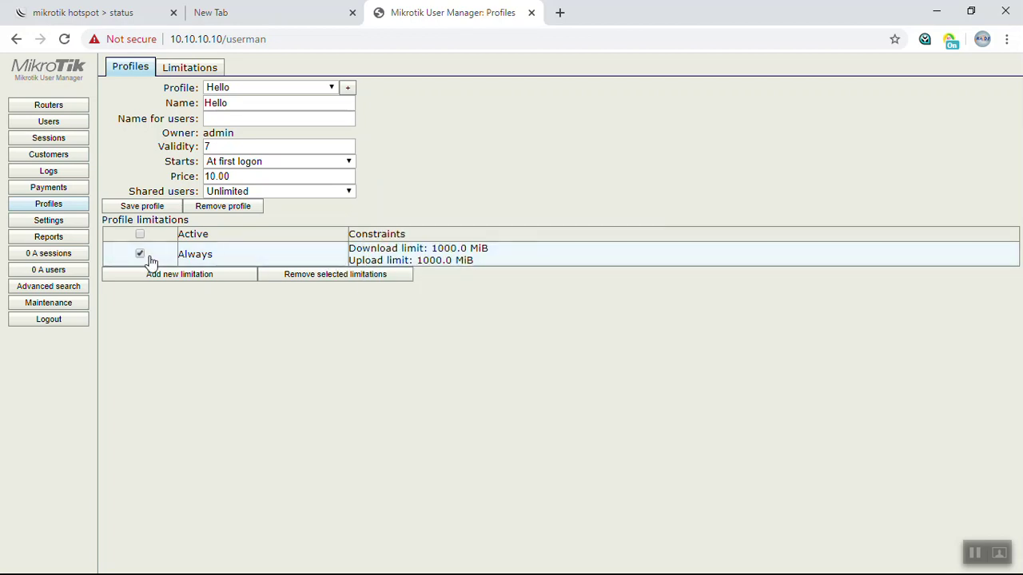
Save the Hello profile, leaving the Always limitation settings unchanged.
{"action": "left_click", "coordinate": [215, 275]}
{"action": "left_click", "coordinate": [647, 141]}
{"action": "left_click", "coordinate": [159, 207]}
Remove all eleven existing users, including hello and the r5 users, from the Users list.
{"action": "left_click", "coordinate": [62, 125]}
{"action": "left_click", "coordinate": [133, 267]}
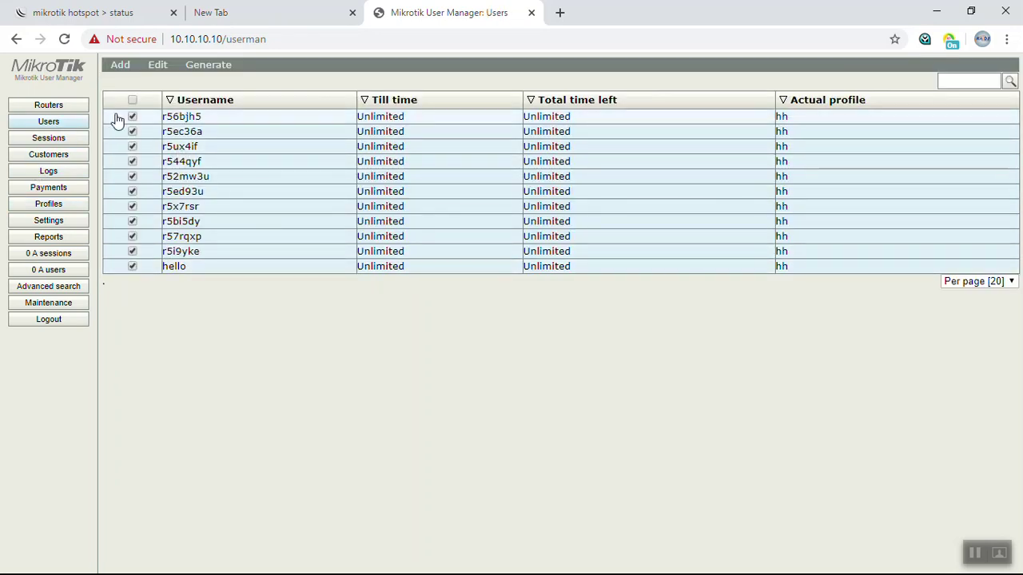
{"action": "left_click", "coordinate": [157, 65]}
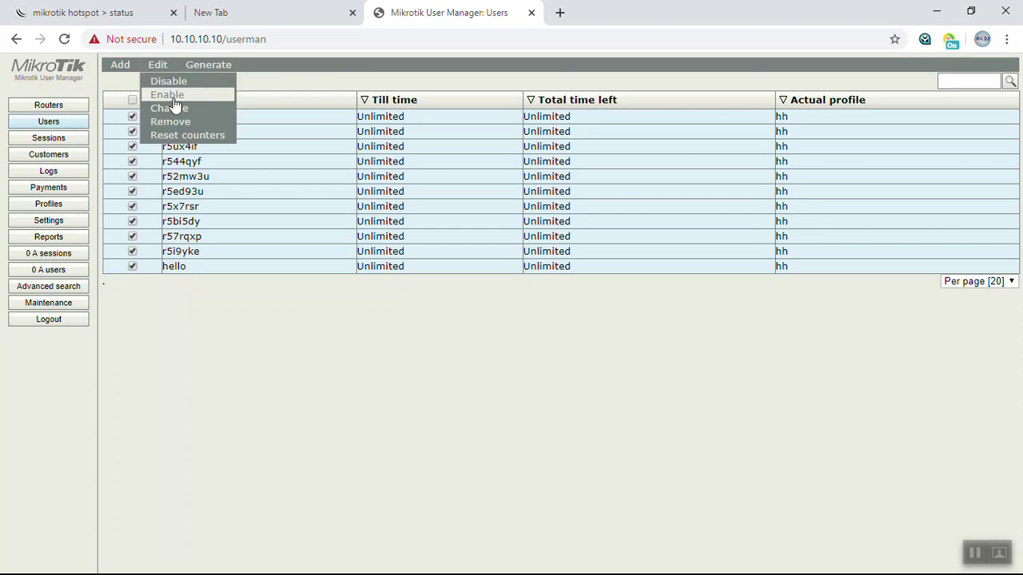
{"action": "left_click", "coordinate": [180, 123]}
{"action": "left_click", "coordinate": [570, 123]}
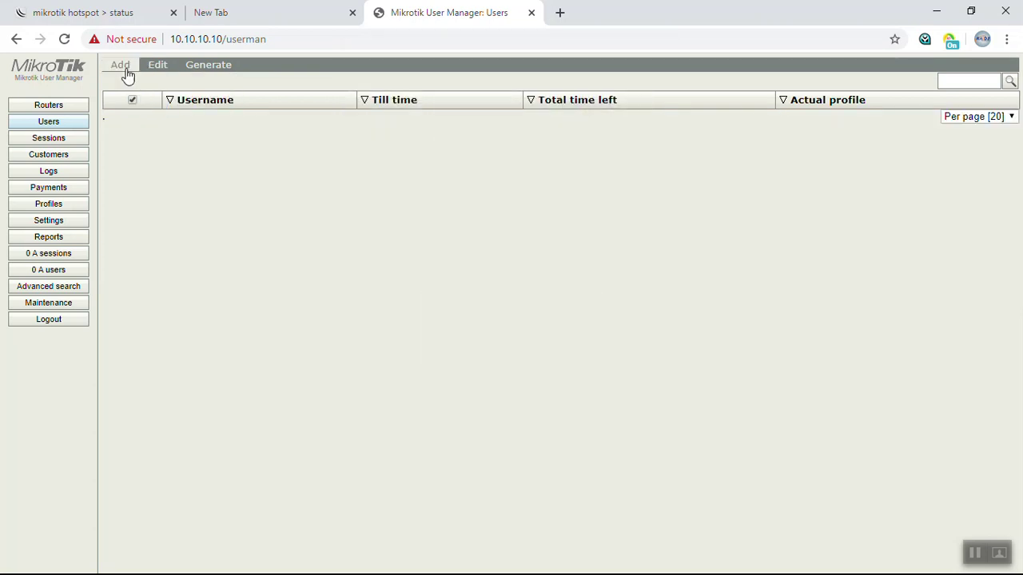
Add user hello with its password and the Hello profile assigned.
{"action": "left_click", "coordinate": [492, 177]}
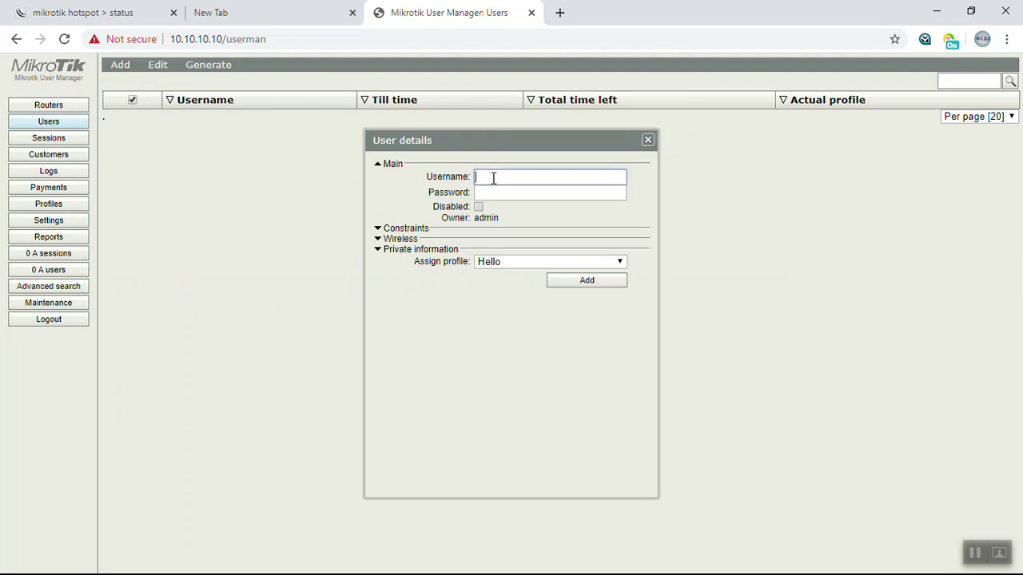
{"action": "type", "text": "hello"}
{"action": "key", "text": "Tab"}
{"action": "type", "text": "hello"}
{"action": "key", "text": "Tab"}
{"action": "key", "text": "Tab"}
{"action": "key", "text": "Tab"}
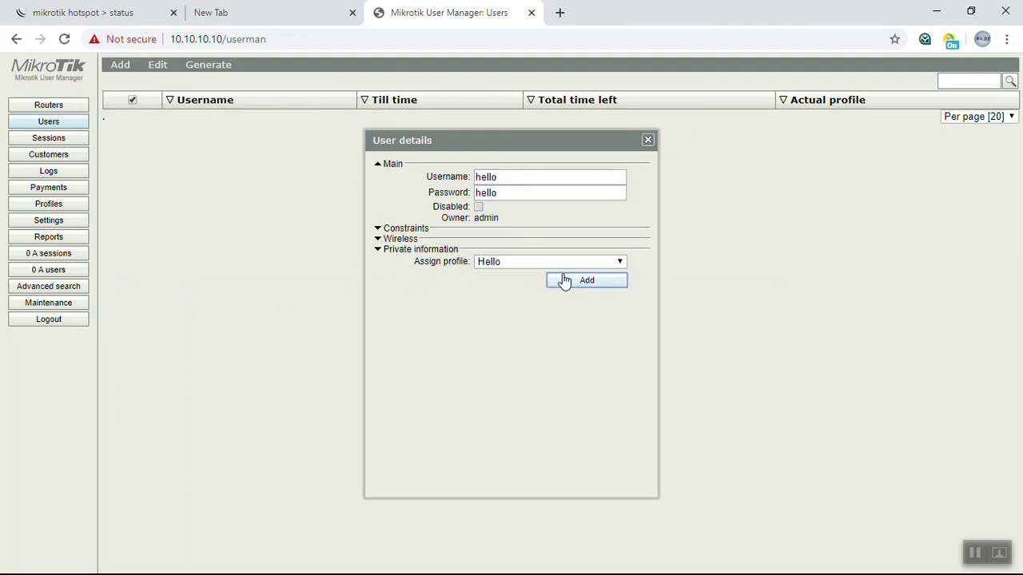
{"action": "left_click", "coordinate": [578, 284]}
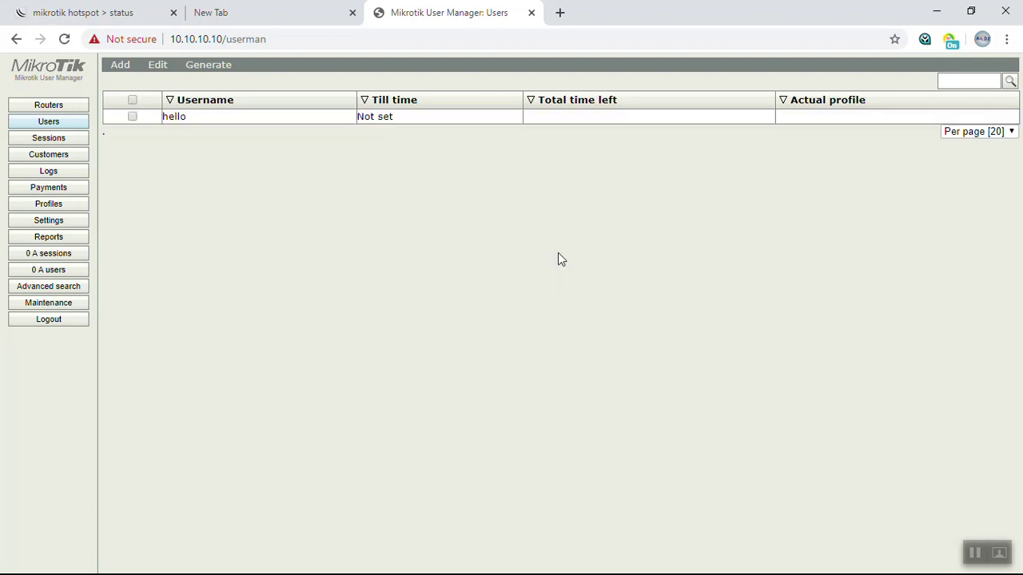
{"action": "left_click", "coordinate": [103, 8]}
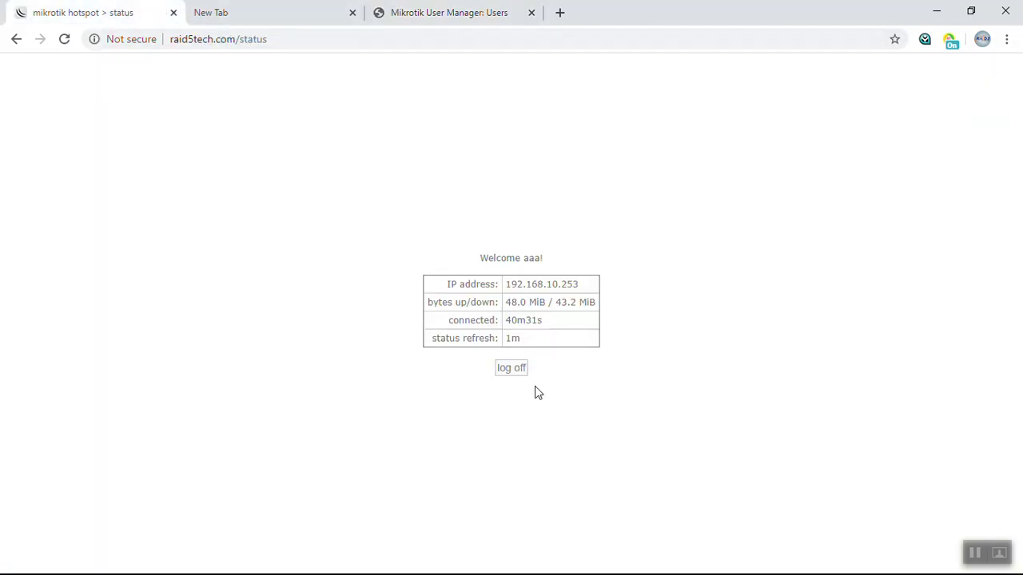
Log off the hotspot session and clear the last hour of Chrome browsing data.
{"action": "left_click", "coordinate": [512, 369]}
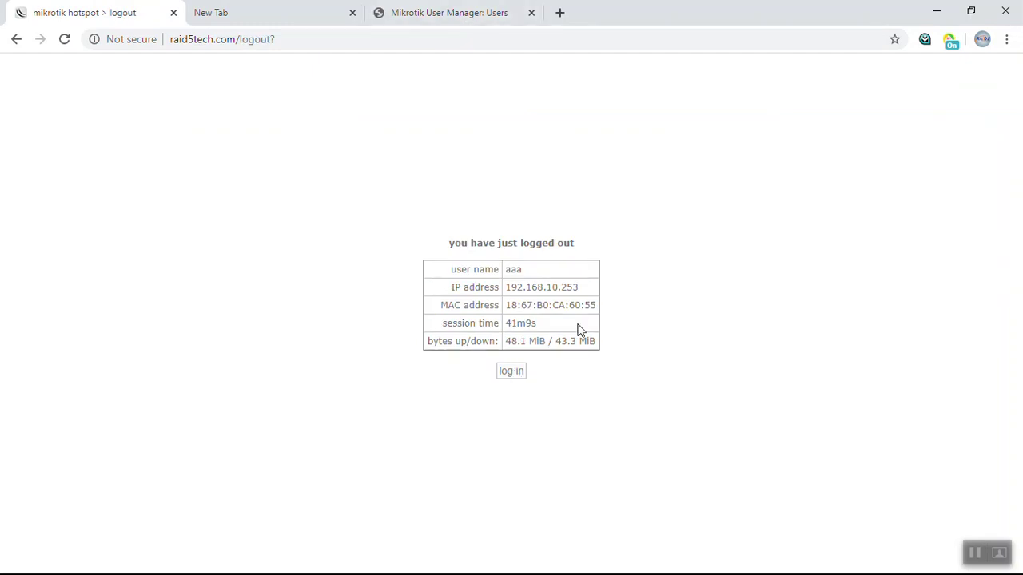
{"action": "left_click", "coordinate": [525, 373]}
{"action": "key", "text": "ctrl+h"}
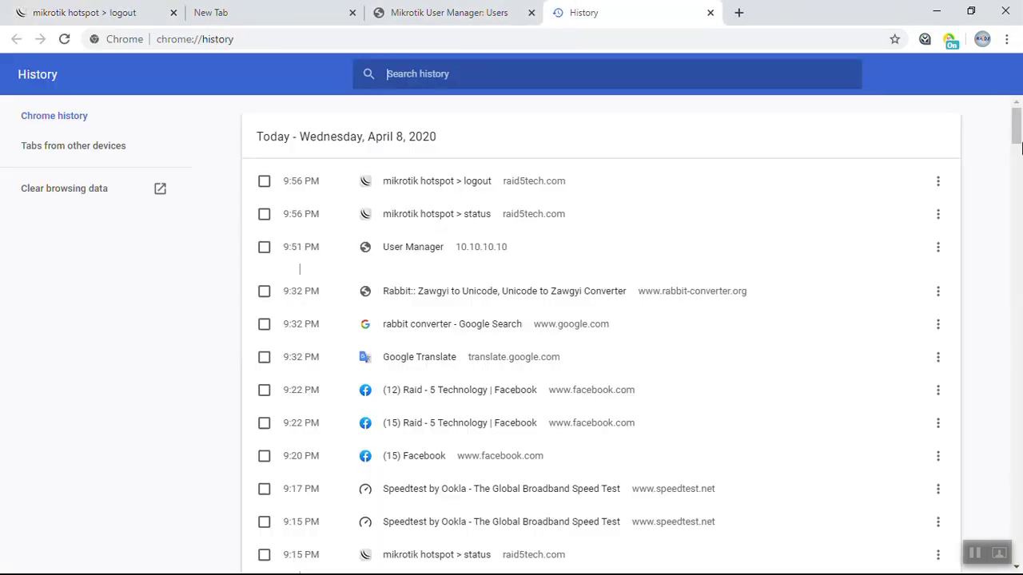
{"action": "left_click", "coordinate": [91, 188]}
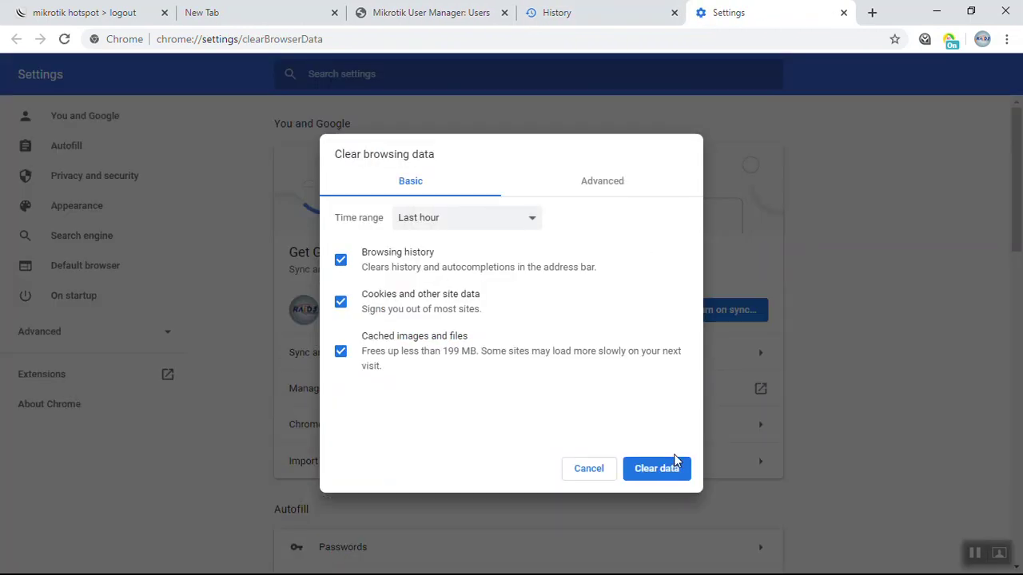
{"action": "left_click", "coordinate": [673, 473]}
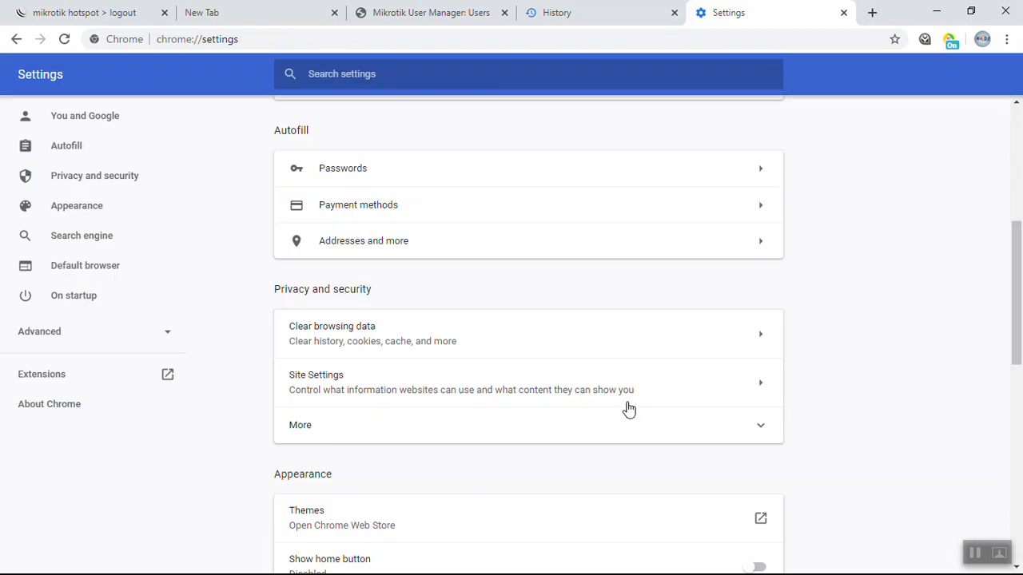
{"action": "left_click", "coordinate": [88, 12]}
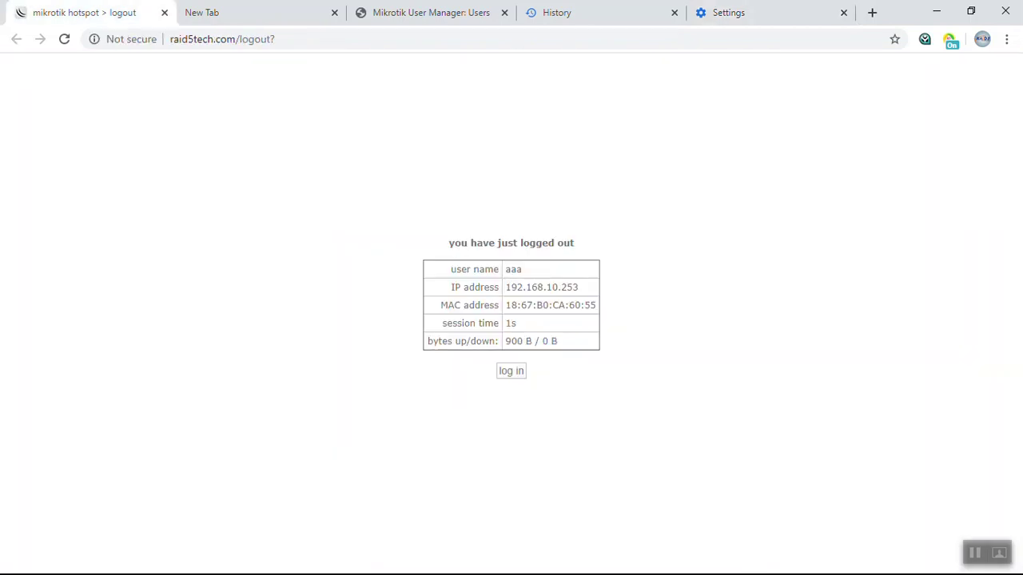
Attempt a hotspot login as hello, which fails with 'RADIUS server is not responding'.
{"action": "left_click", "coordinate": [511, 371]}
{"action": "type", "text": "ello"}
{"action": "key", "text": "Tab"}
{"action": "type", "text": "123"}
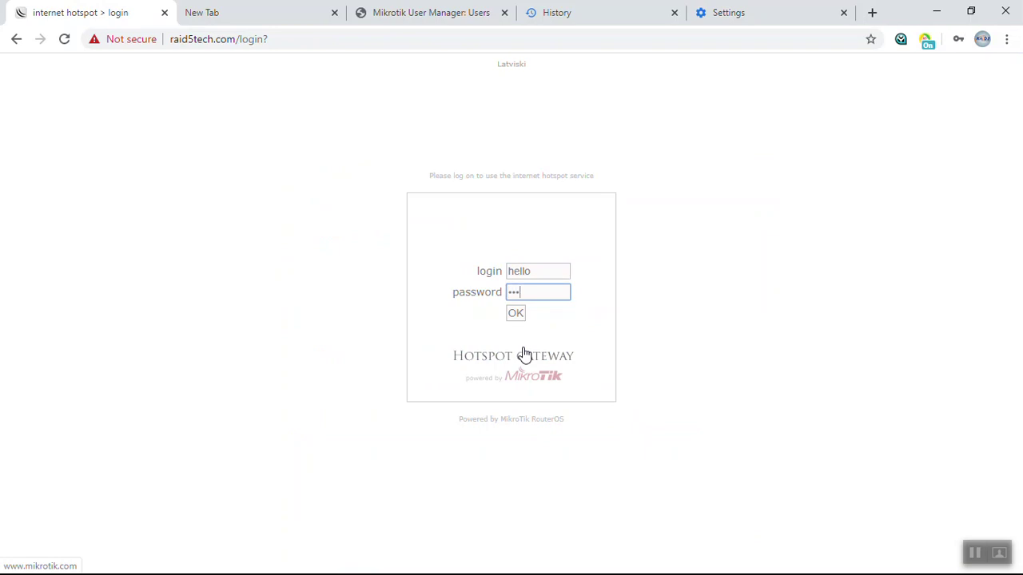
{"action": "key", "text": "Return"}
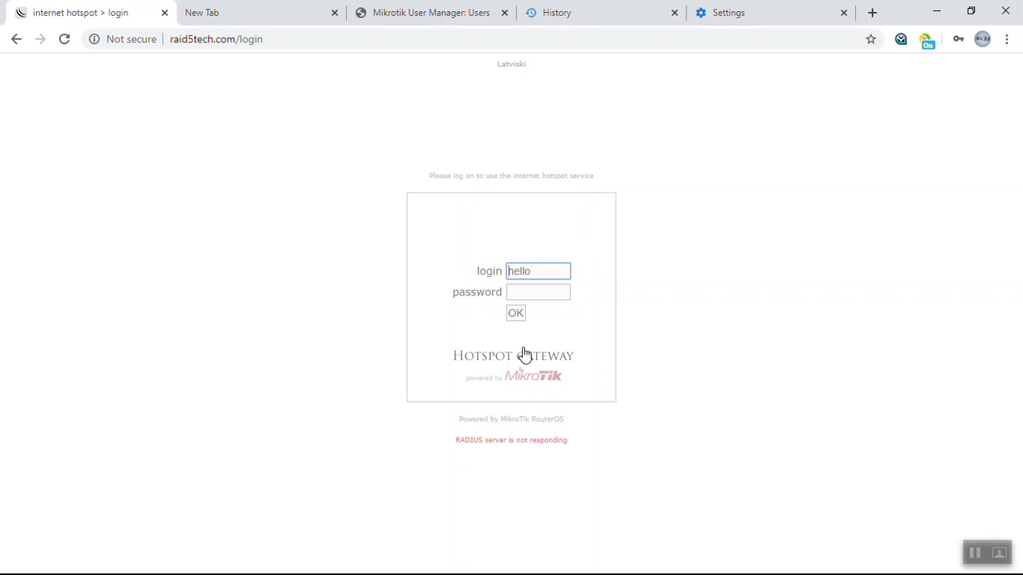
{"action": "left_click", "coordinate": [428, 12]}
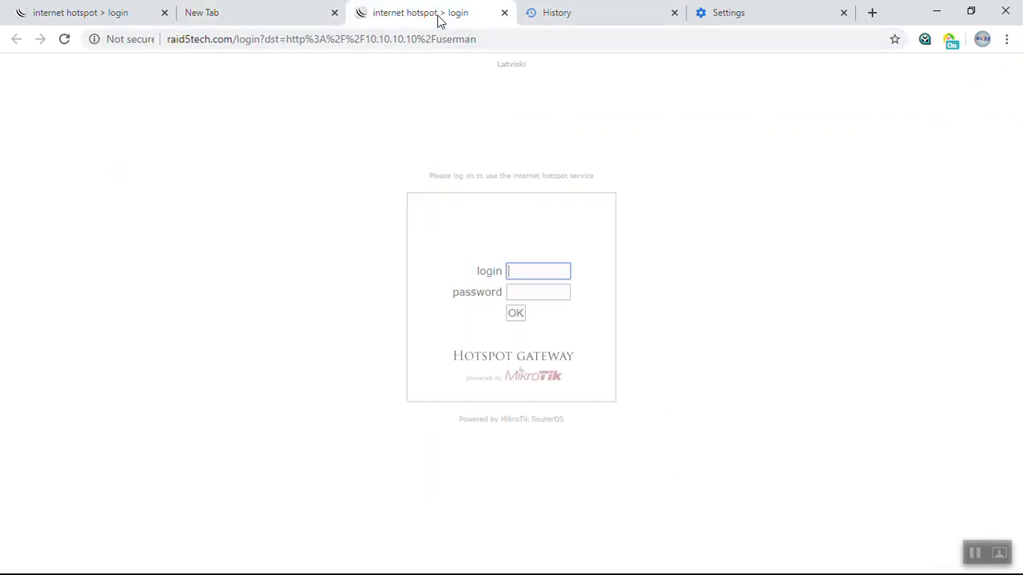
Load the address 10.10.10.10/userman in the browser.
{"action": "left_click", "coordinate": [401, 38]}
{"action": "type", "text": "1.10"}
{"action": "key", "text": "BackSpace"}
{"action": "key", "text": "BackSpace"}
{"action": "type", "text": "0.10.10.10"}
{"action": "type", "text": "/userman"}
{"action": "key", "text": "Return"}
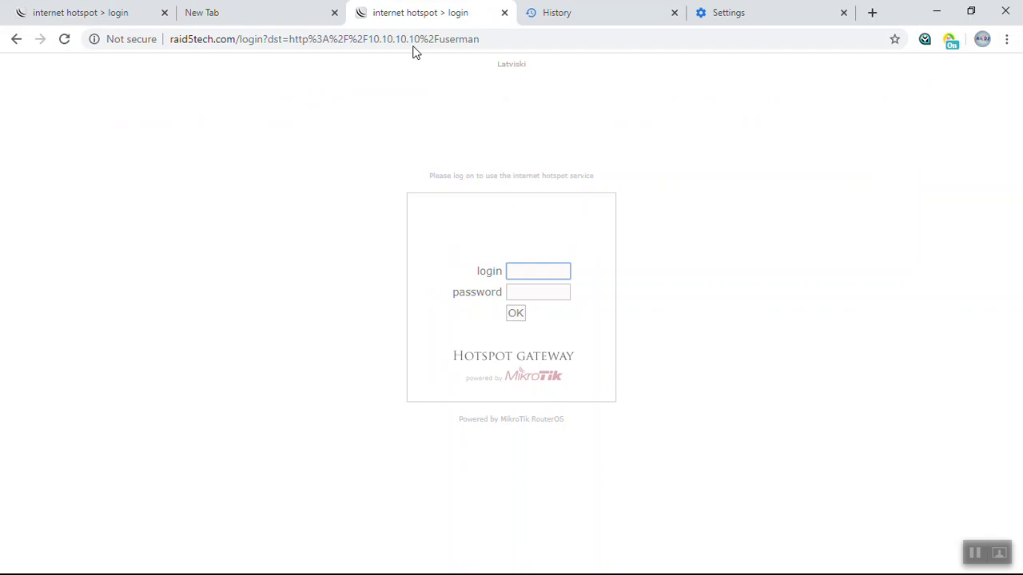
Attempt a hotspot login as admin, which is rejected as an invalid username or password.
{"action": "type", "text": "admin"}
{"action": "key", "text": "Return"}
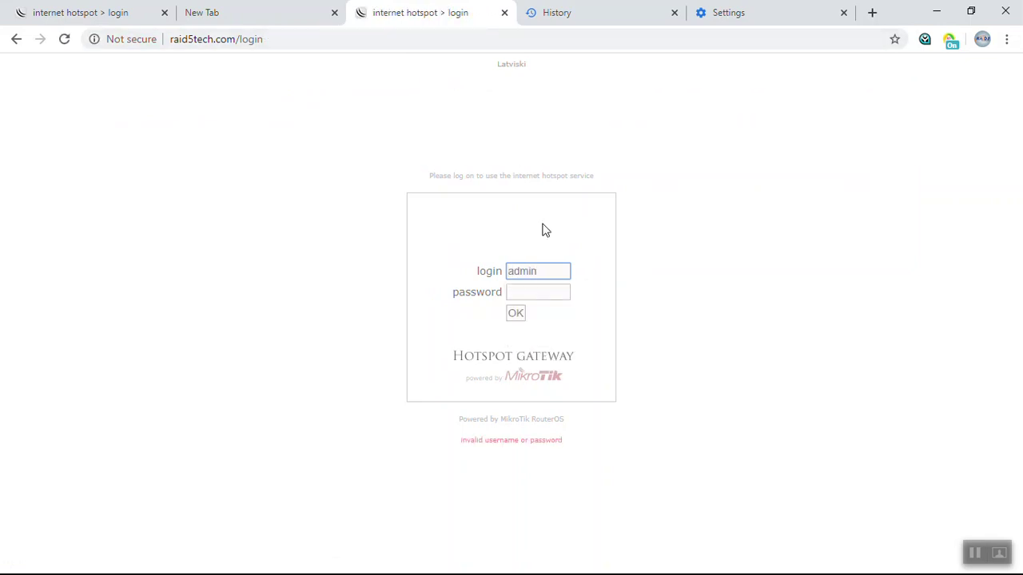
{"action": "left_click", "coordinate": [516, 312]}
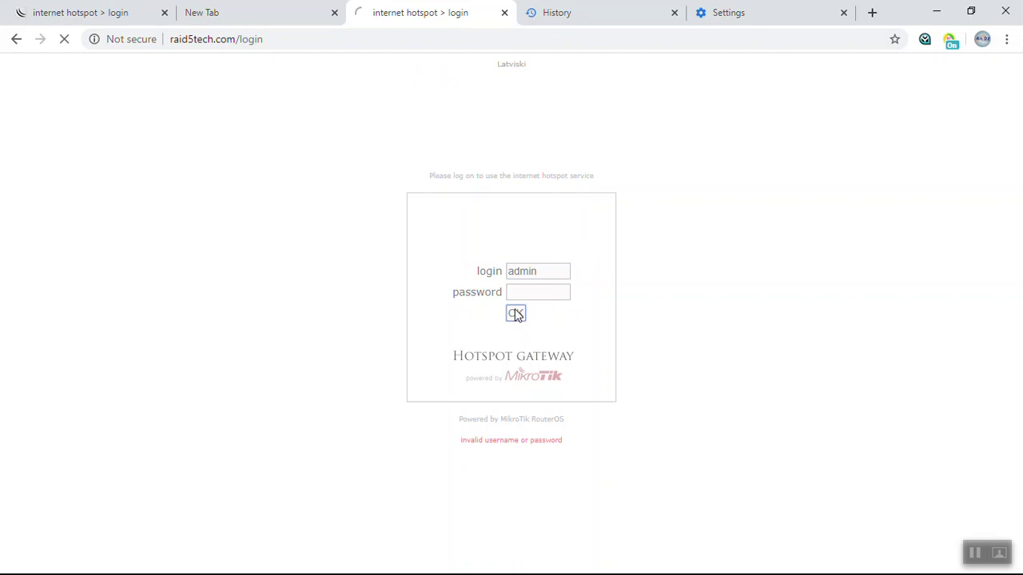
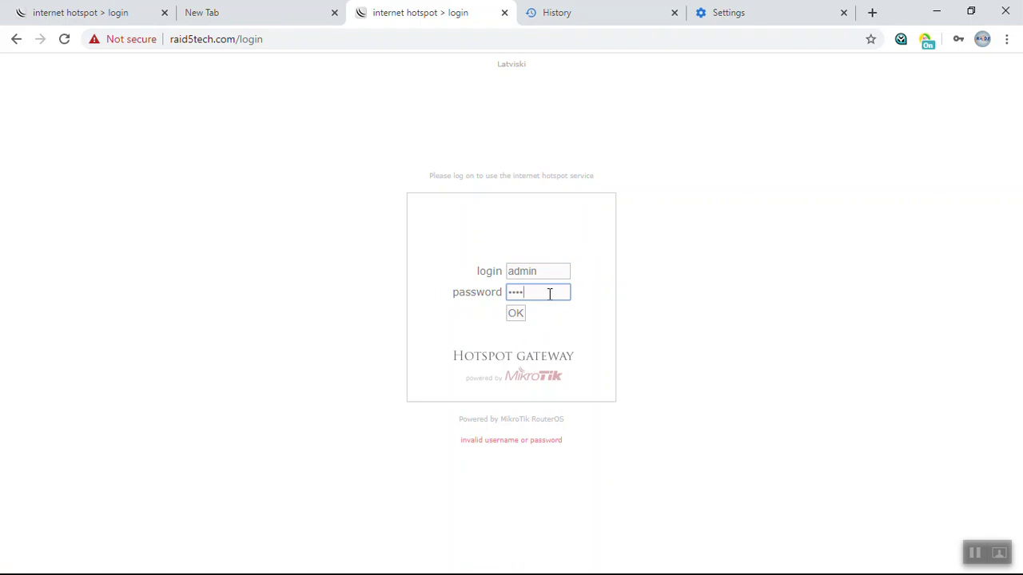
Log into MikroTik User Manager with the admin account.
{"action": "key", "text": "Return"}
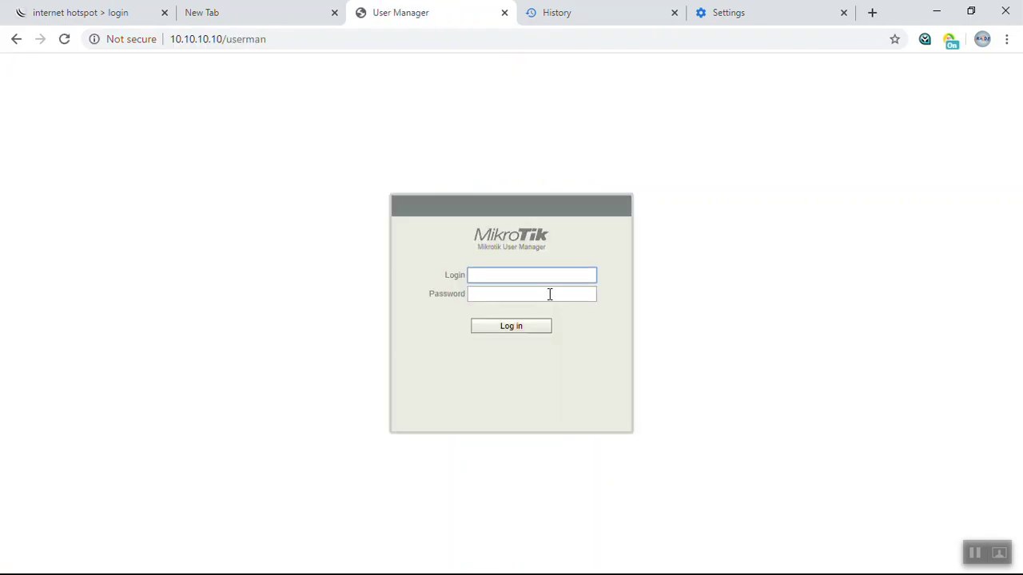
{"action": "type", "text": "admin"}
{"action": "key", "text": "Return"}
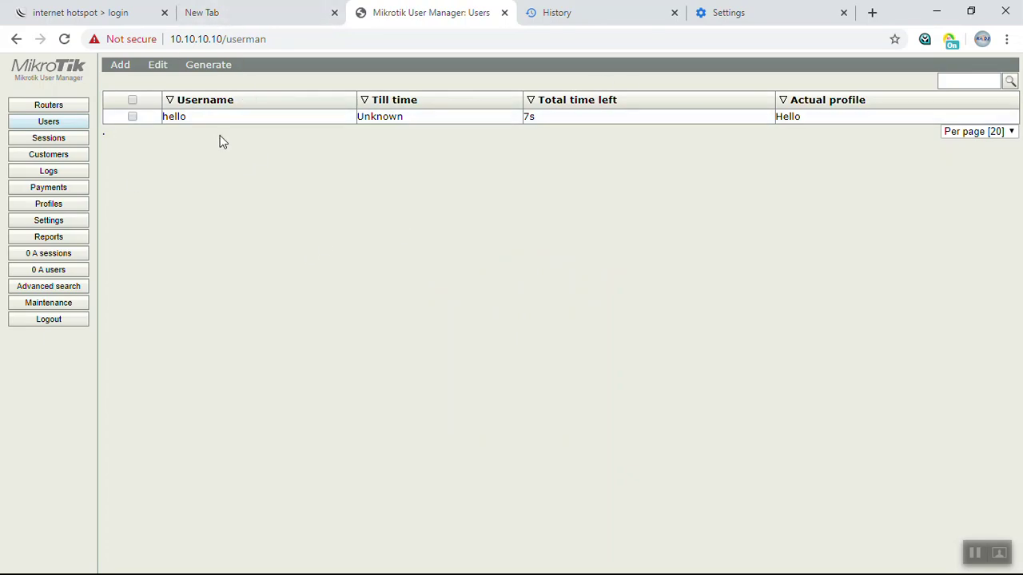
Change the Local router's IP address to 192.168.10.1 and save it.
{"action": "left_click", "coordinate": [32, 106]}
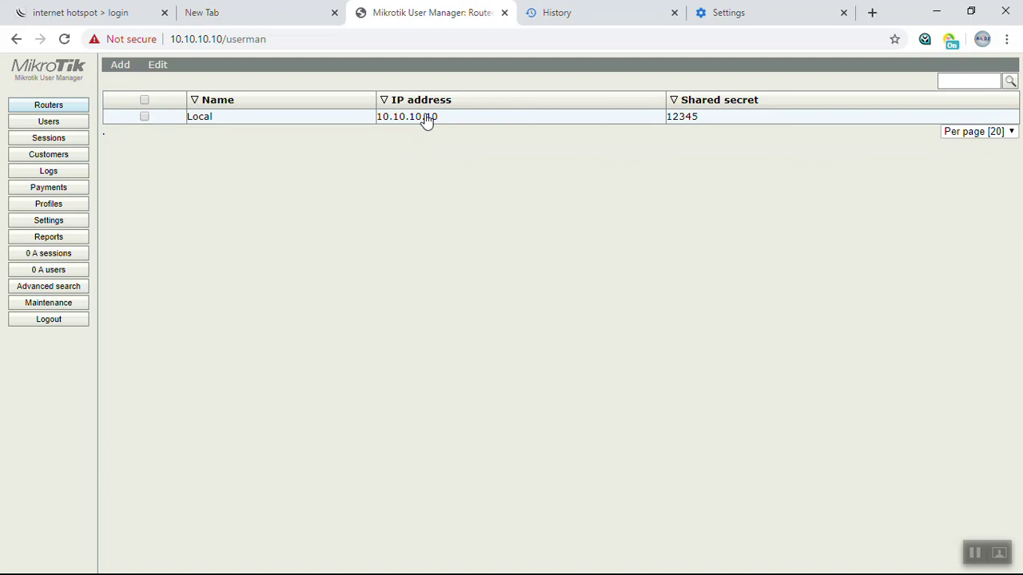
{"action": "left_click", "coordinate": [427, 119]}
{"action": "left_click_drag", "start_coordinate": [557, 244], "coordinate": [402, 251]}
{"action": "type", "text": "192.168.10"}
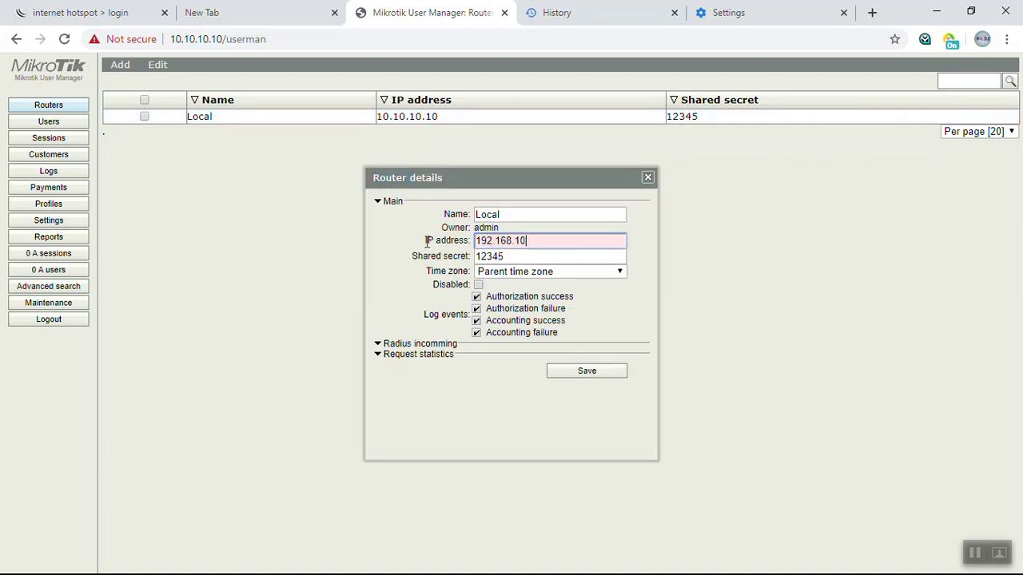
{"action": "type", "text": ".1"}
{"action": "left_click", "coordinate": [582, 372]}
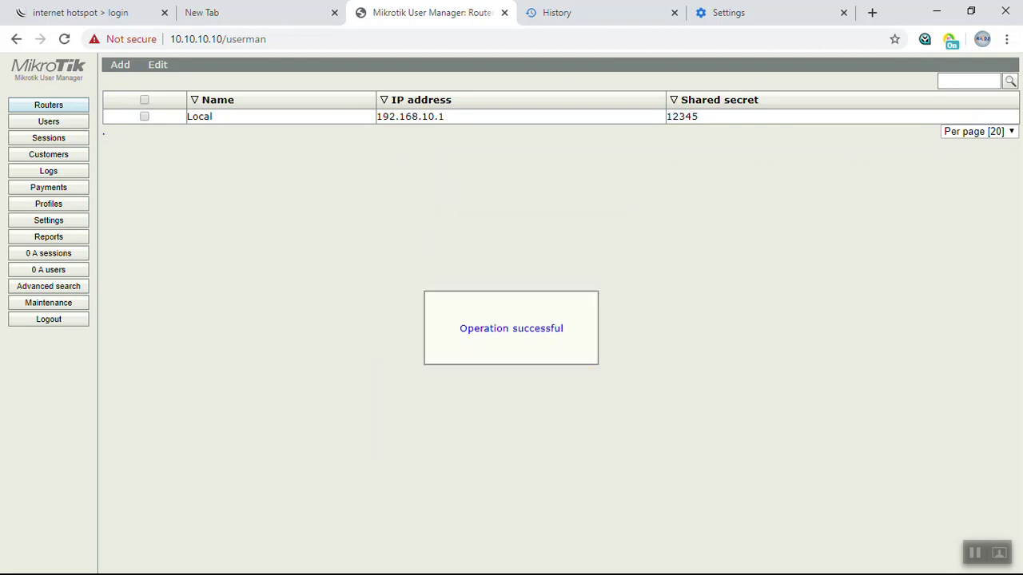
In WinBox, check the 192.168.10.1 entry in the router's IP address list.
{"action": "left_click", "coordinate": [936, 12]}
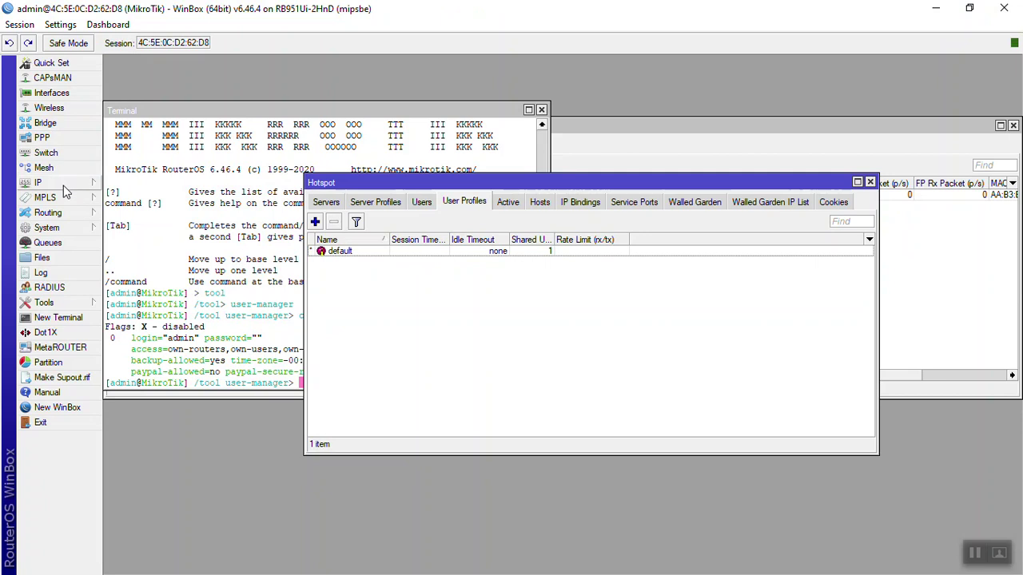
{"action": "left_click", "coordinate": [64, 182]}
{"action": "left_click", "coordinate": [155, 215]}
{"action": "left_click", "coordinate": [473, 257]}
{"action": "left_click", "coordinate": [722, 302]}
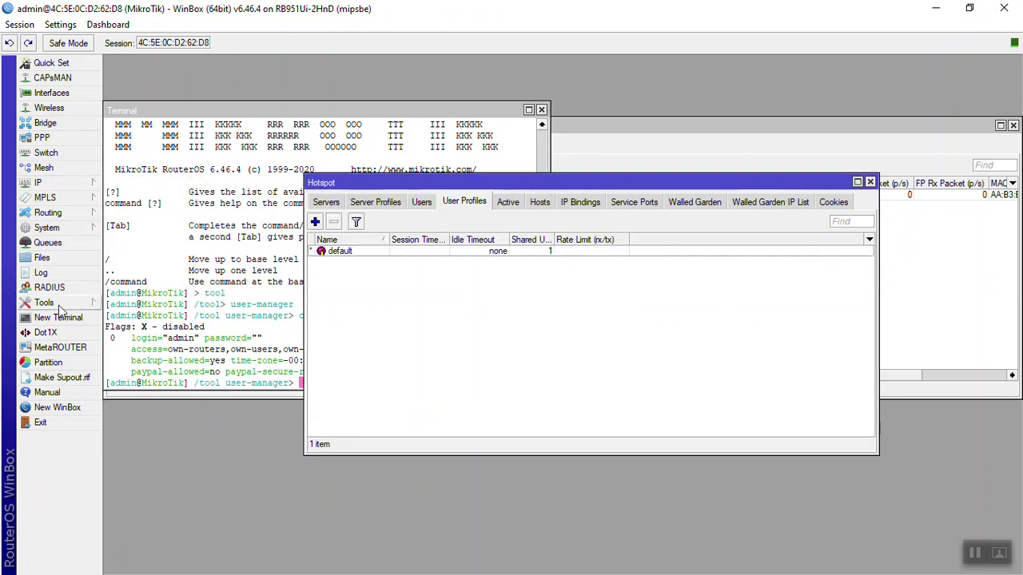
Point the hotspot RADIUS server at 192.168.10.1, then return to User Manager in Chrome.
{"action": "left_click", "coordinate": [50, 287]}
{"action": "double_click", "coordinate": [413, 241]}
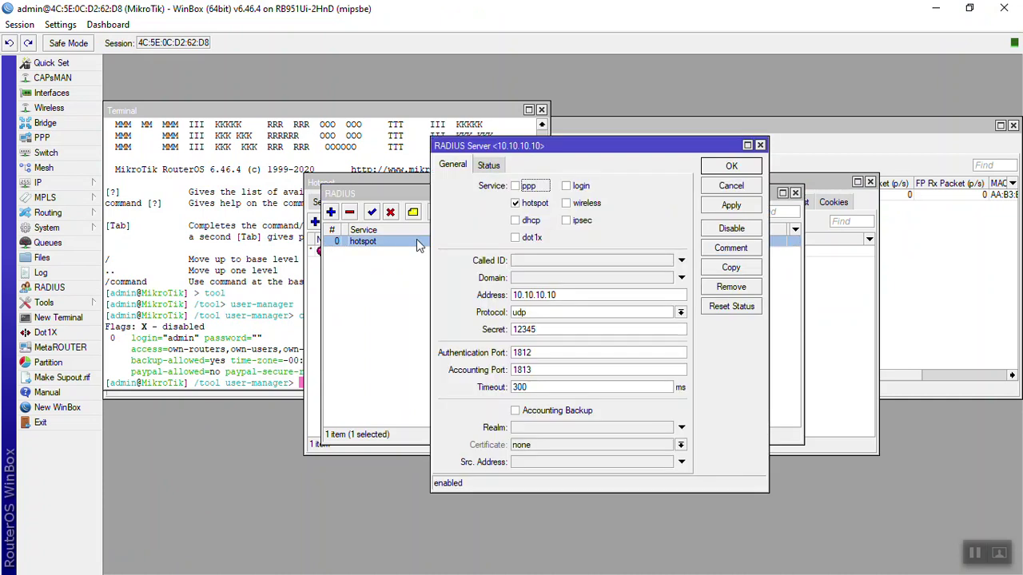
{"action": "left_click_drag", "start_coordinate": [561, 295], "coordinate": [454, 288]}
{"action": "type", "text": "192."}
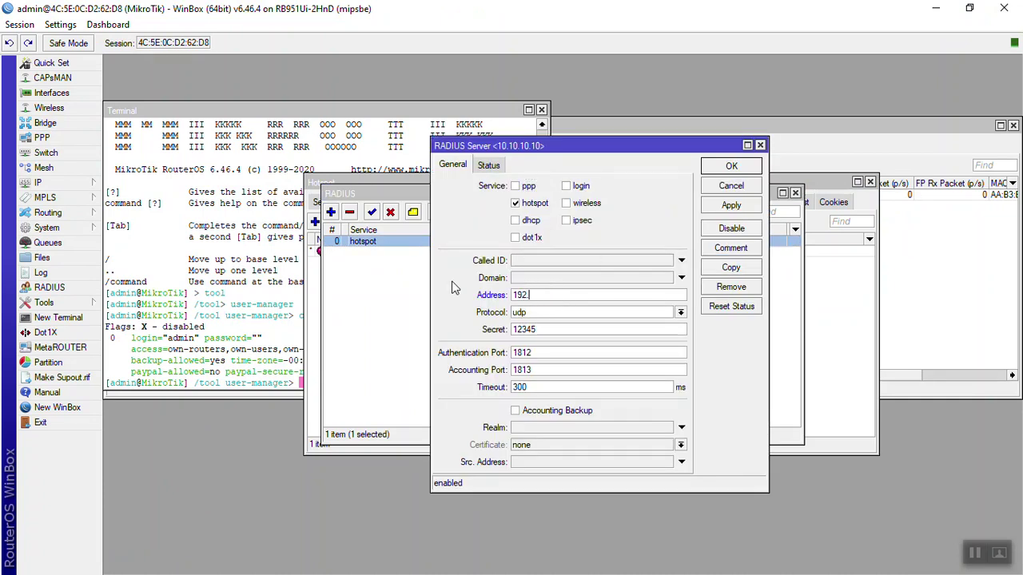
{"action": "type", "text": "168.10.1"}
{"action": "left_click", "coordinate": [734, 169]}
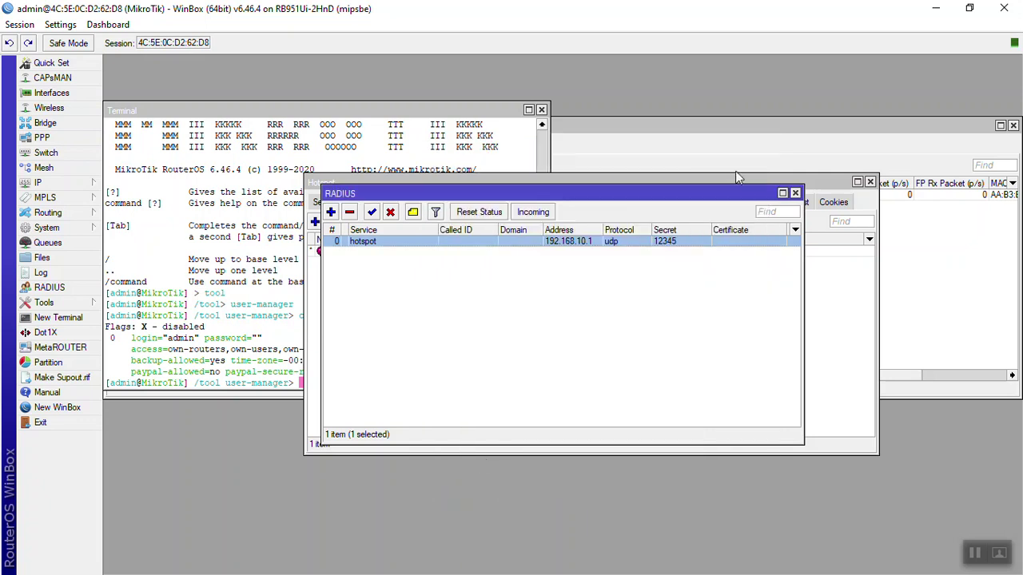
{"action": "key", "text": "alt+Tab"}
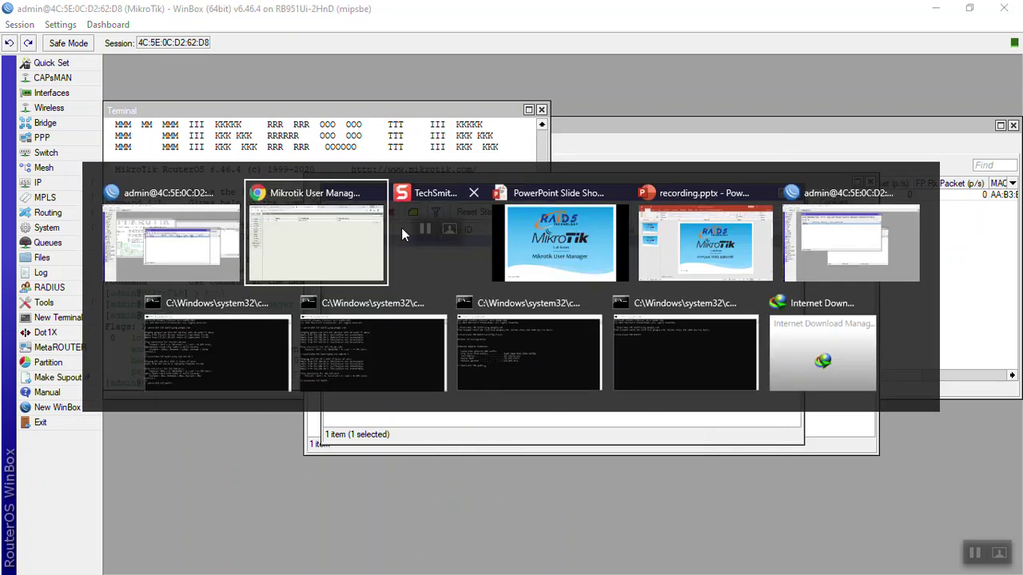
{"action": "left_click", "coordinate": [314, 266]}
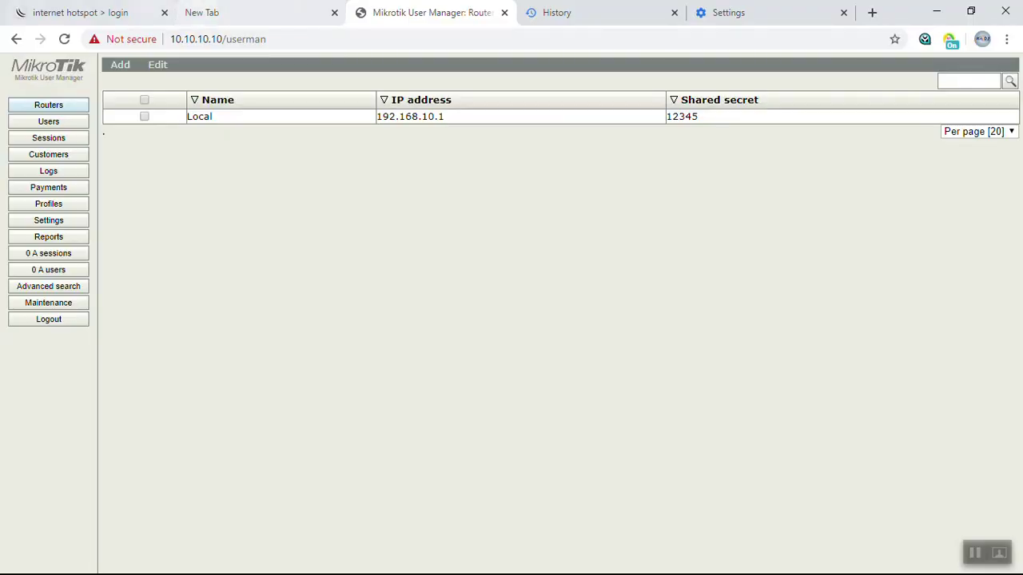
Clear Chrome's browsing data for the last hour.
{"action": "left_click", "coordinate": [80, 13]}
{"action": "left_click", "coordinate": [728, 13]}
{"action": "left_click", "coordinate": [604, 18]}
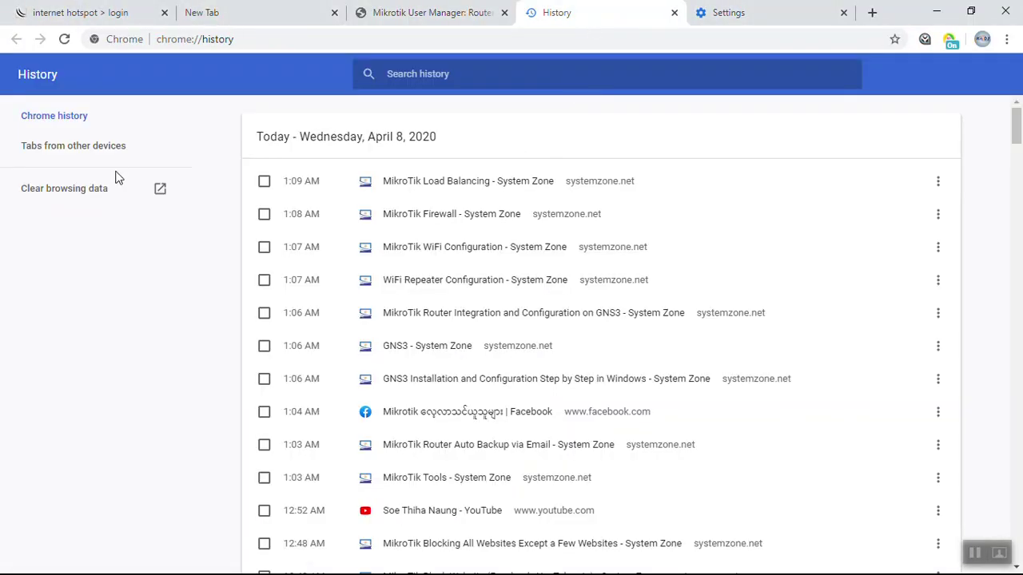
{"action": "left_click", "coordinate": [80, 190]}
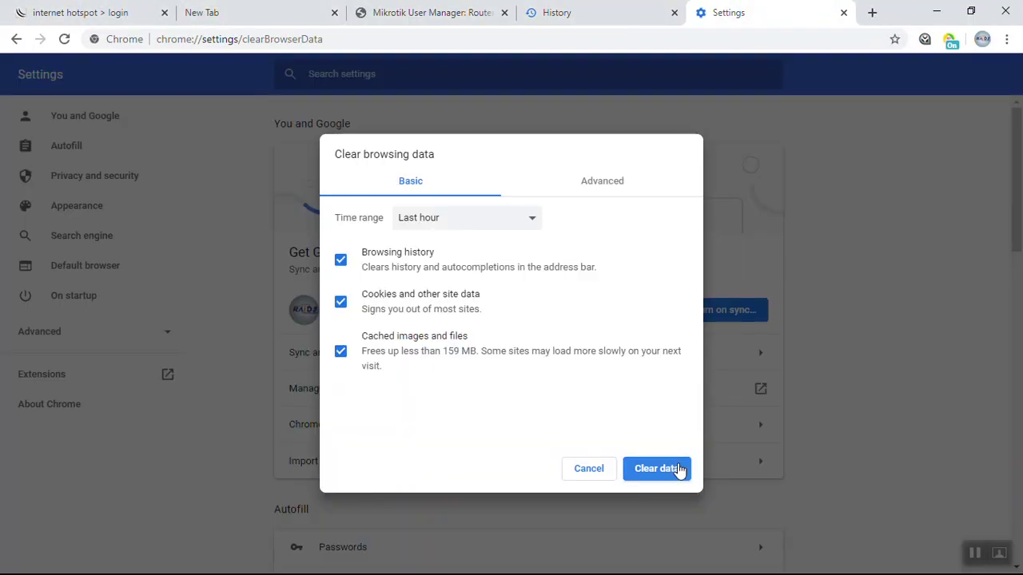
{"action": "left_click", "coordinate": [657, 468]}
Reload the hotspot page and log off the existing session to get an empty login form.
{"action": "left_click", "coordinate": [116, 12]}
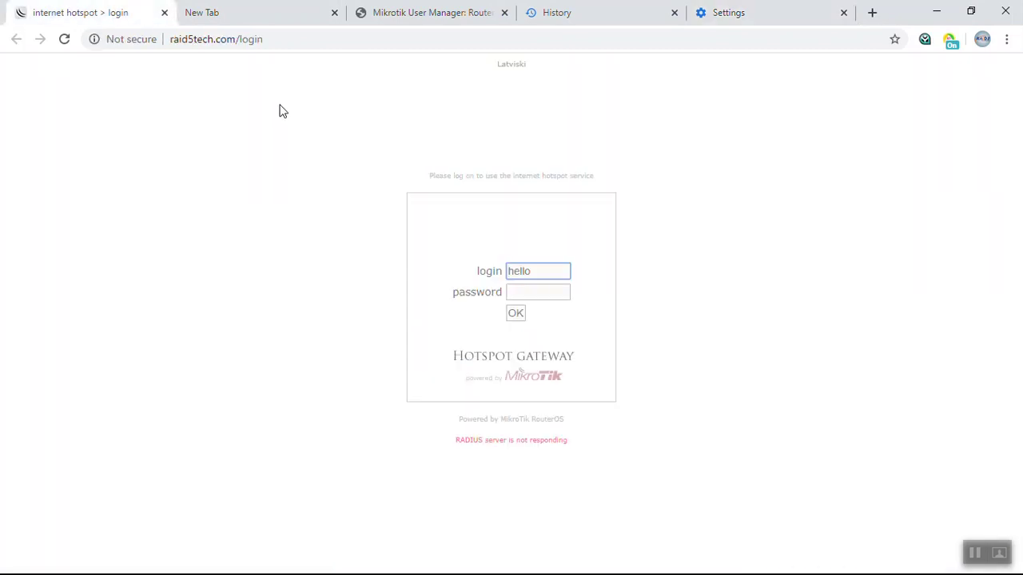
{"action": "key", "text": "F5"}
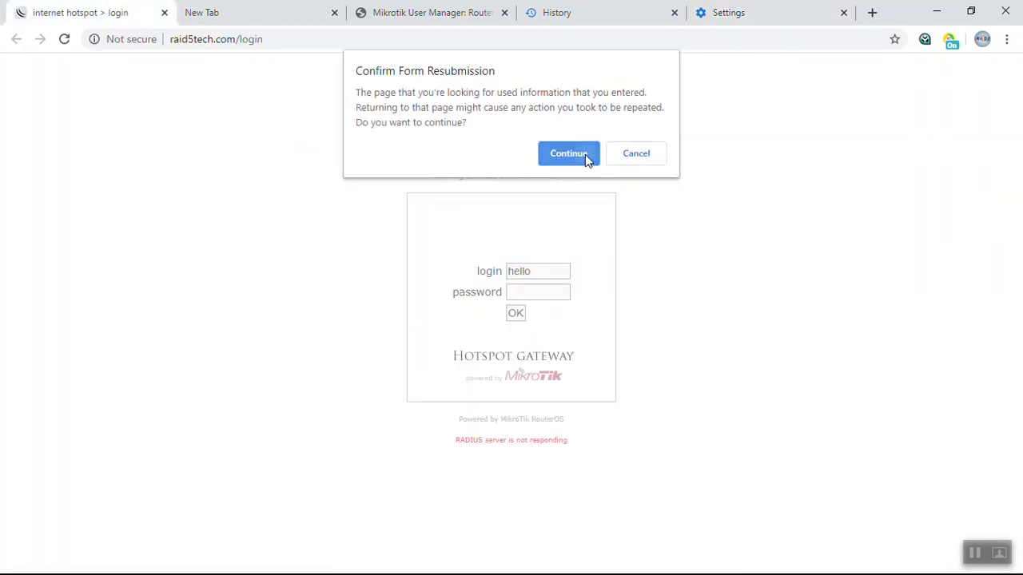
{"action": "left_click", "coordinate": [585, 154]}
{"action": "left_click", "coordinate": [517, 366]}
{"action": "left_click", "coordinate": [518, 370]}
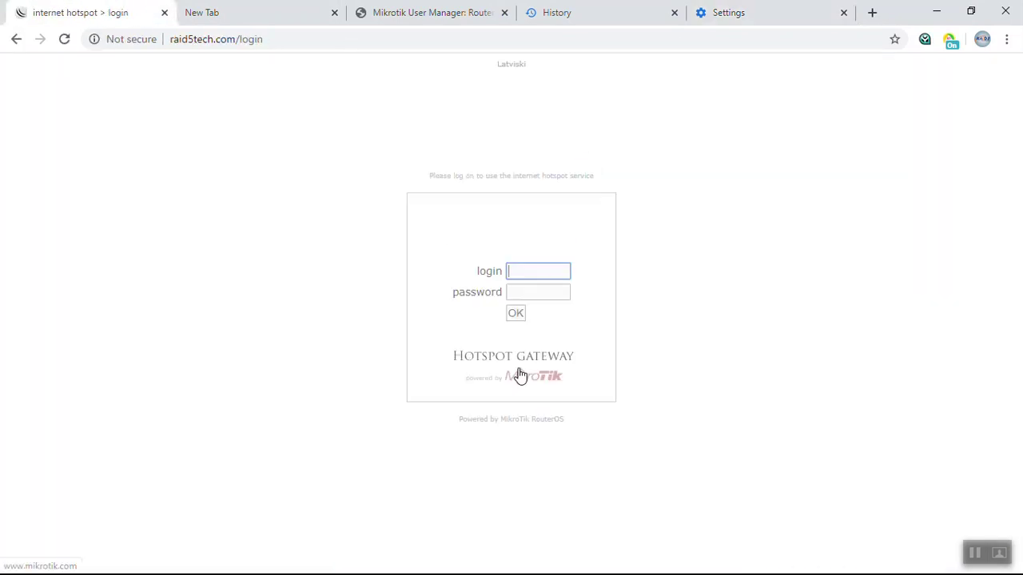
Log into the hotspot as user 'hello' with its password.
{"action": "type", "text": "hello"}
{"action": "key", "text": "Tab"}
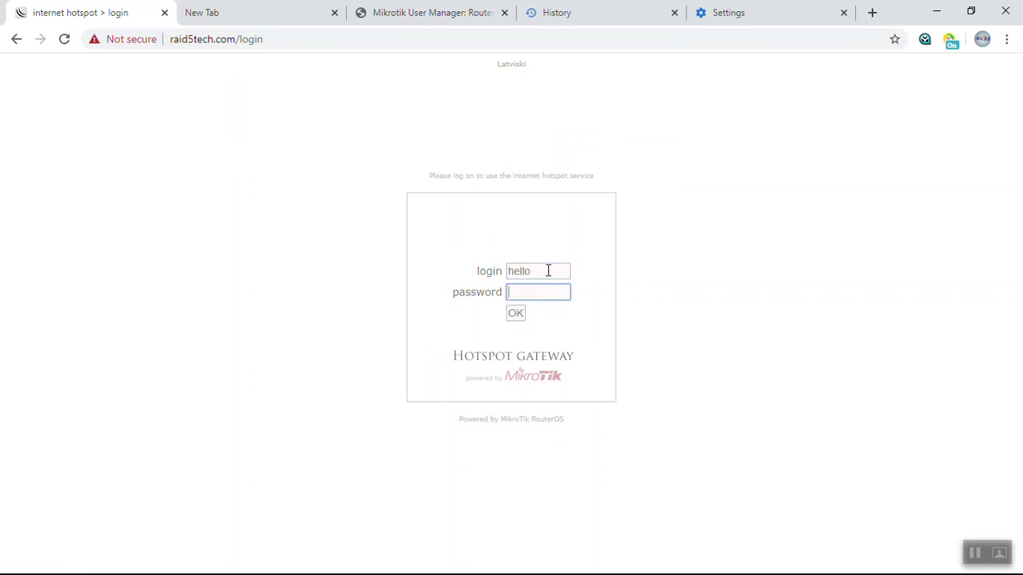
{"action": "type", "text": "123345"}
{"action": "key", "text": "Return"}
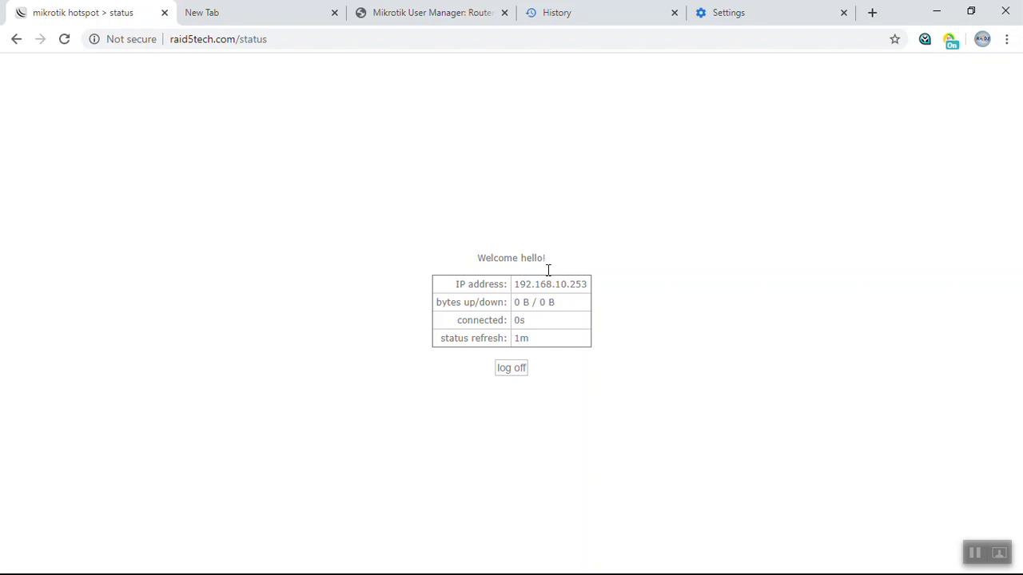